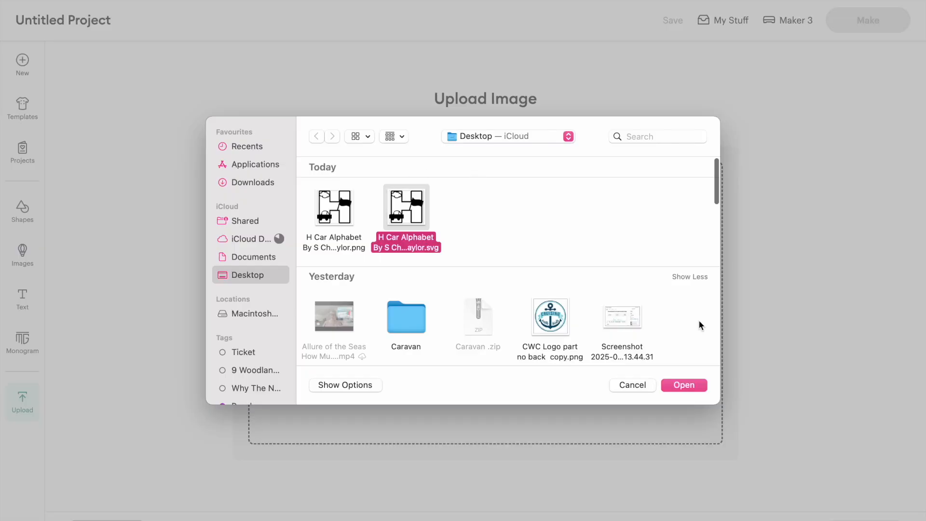
Choose the H Car Alphabet SVG file for upload and add the text "7" to the canvas with the H design
{"action": "left_click", "coordinate": [685, 385]}
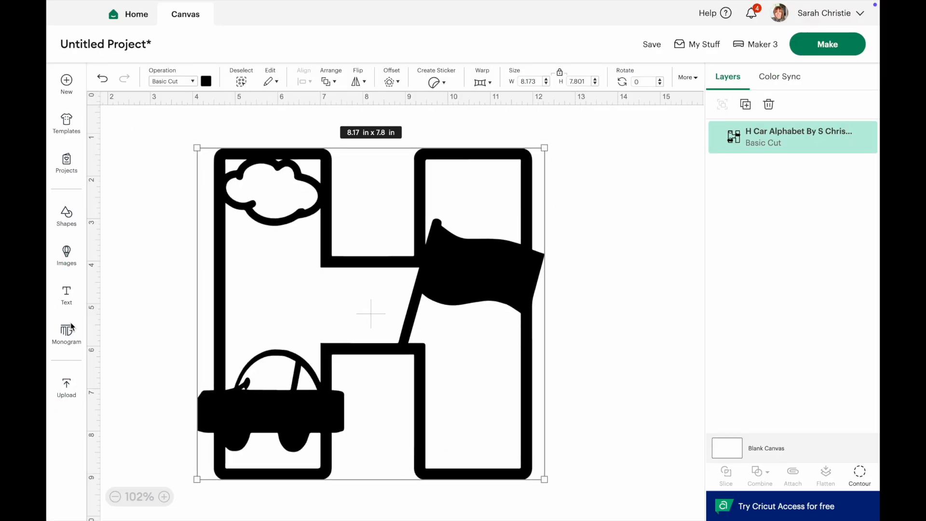
{"action": "left_click", "coordinate": [66, 295]}
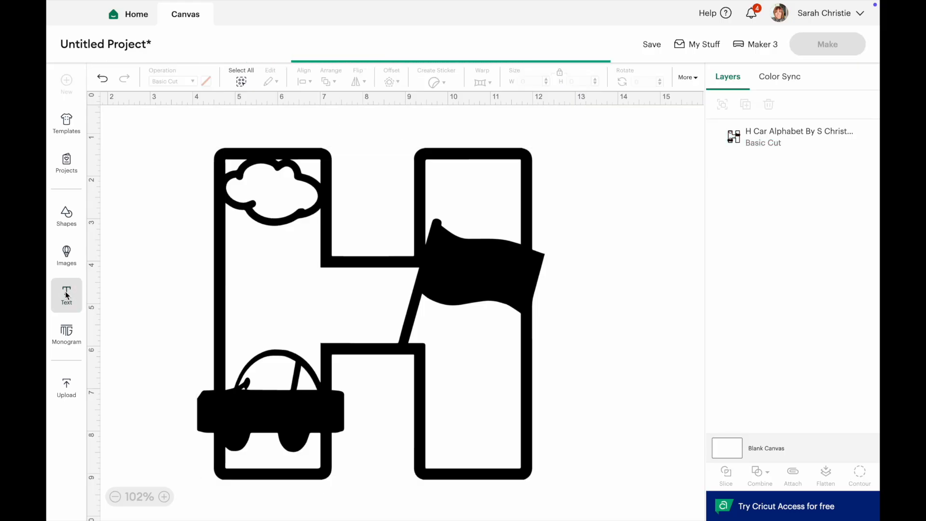
{"action": "type", "text": "7"}
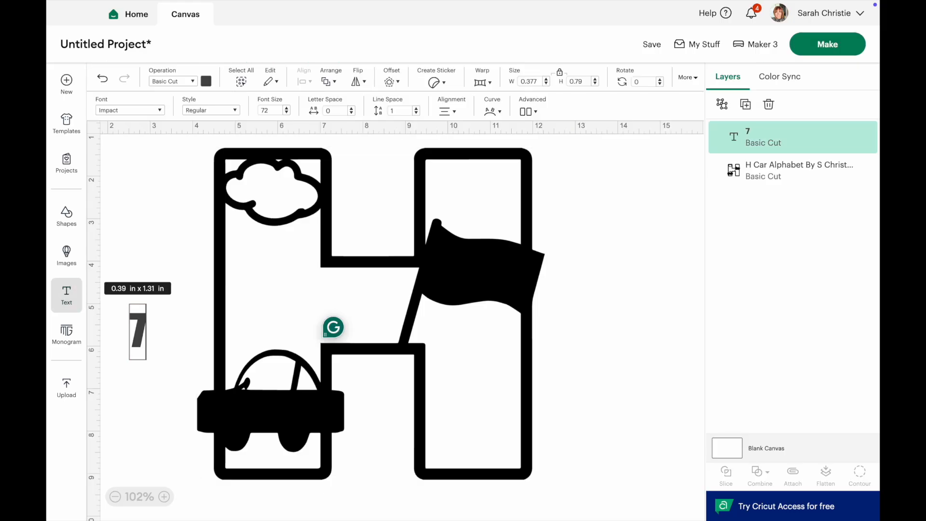
Move the number 7 onto the flag of the H design
{"action": "right_click", "coordinate": [428, 226]}
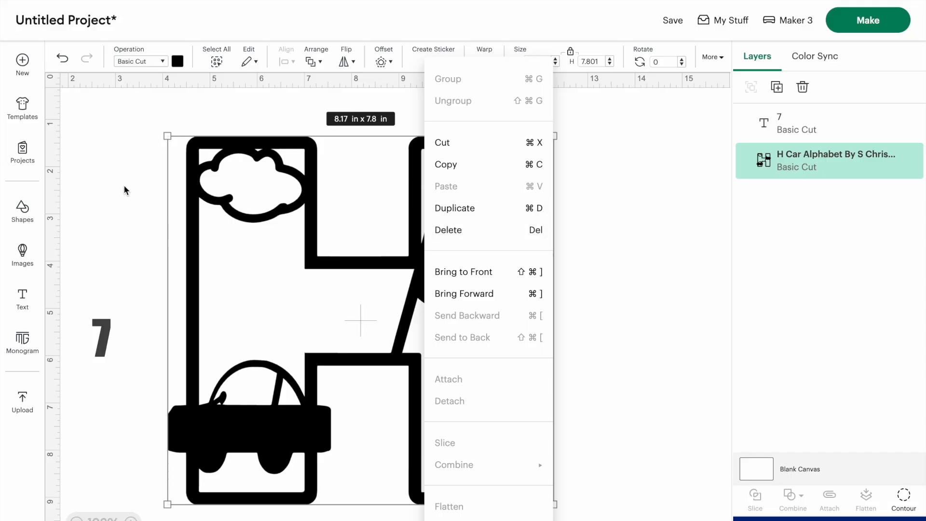
{"action": "left_click", "coordinate": [123, 189]}
{"action": "left_click_drag", "start_coordinate": [107, 328], "coordinate": [477, 263]}
Rotate the 7 to 16 degrees to match the flag's slant and enlarge it slightly
{"action": "left_click", "coordinate": [682, 59]}
{"action": "left_click", "coordinate": [681, 59]}
{"action": "left_click", "coordinate": [682, 60]}
{"action": "left_click", "coordinate": [681, 60]}
{"action": "left_click", "coordinate": [682, 59]}
{"action": "left_click", "coordinate": [681, 60]}
{"action": "left_click", "coordinate": [681, 59]}
{"action": "left_click", "coordinate": [682, 59]}
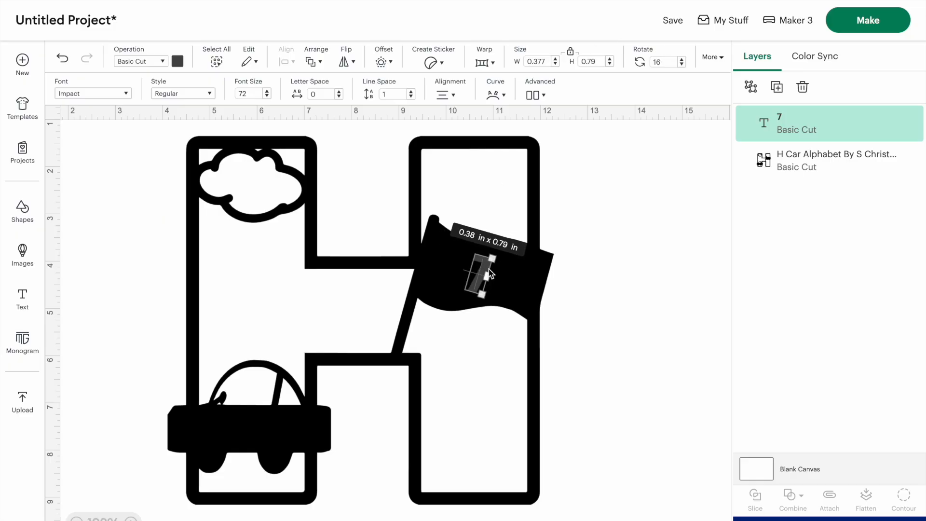
{"action": "mouse_move", "coordinate": [492, 258]}
{"action": "left_mouse_down"}
{"action": "mouse_move", "coordinate": [513, 229]}
{"action": "mouse_move", "coordinate": [499, 250]}
{"action": "left_mouse_up"}
Slice the 7 out of the H design with both objects selected
{"action": "left_click_drag", "start_coordinate": [378, 223], "coordinate": [386, 217]}
{"action": "left_click", "coordinate": [649, 351]}
{"action": "left_click_drag", "start_coordinate": [633, 484], "coordinate": [214, 133]}
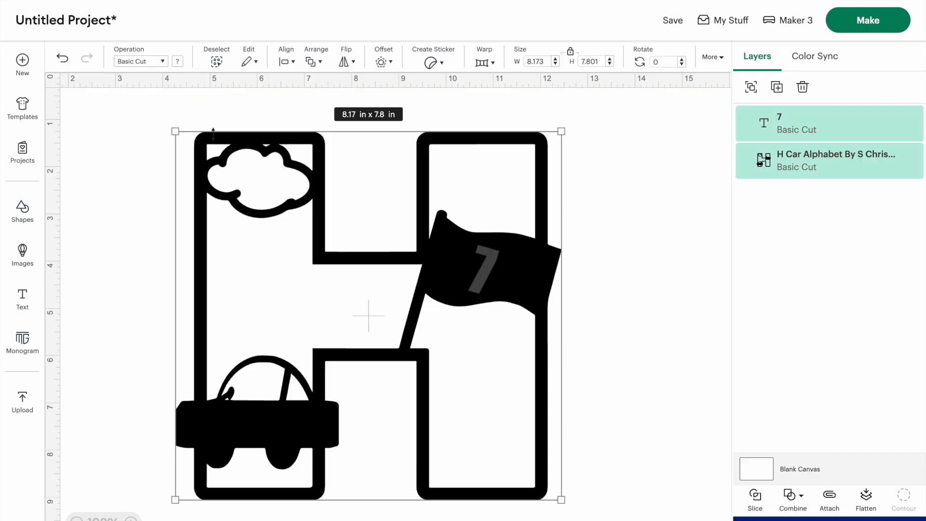
{"action": "left_click", "coordinate": [755, 497]}
Separate the H design from the cut-out 7, delete the two leftover number pieces and reposition the H
{"action": "left_click_drag", "start_coordinate": [327, 286], "coordinate": [511, 496]}
{"action": "left_click", "coordinate": [440, 243]}
{"action": "left_click_drag", "start_coordinate": [437, 238], "coordinate": [534, 297]}
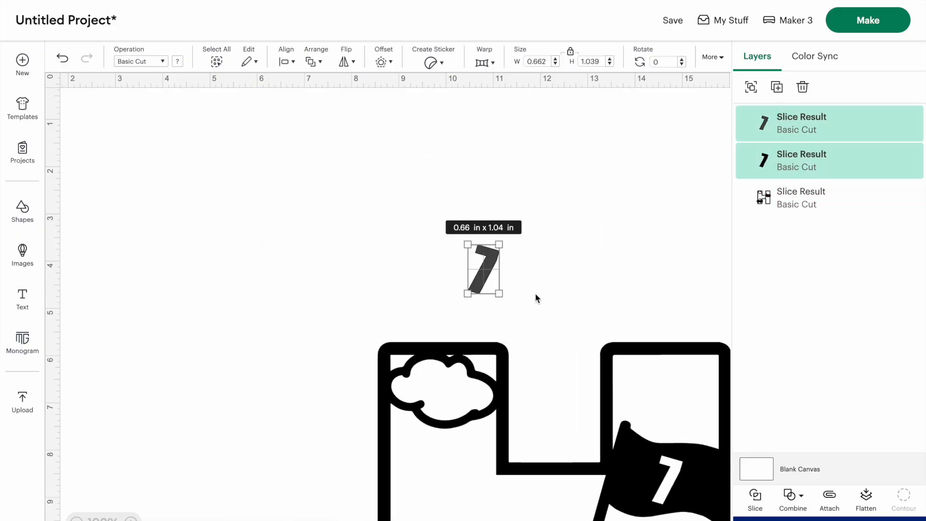
{"action": "key", "text": "Delete"}
{"action": "left_click_drag", "start_coordinate": [397, 395], "coordinate": [146, 185]}
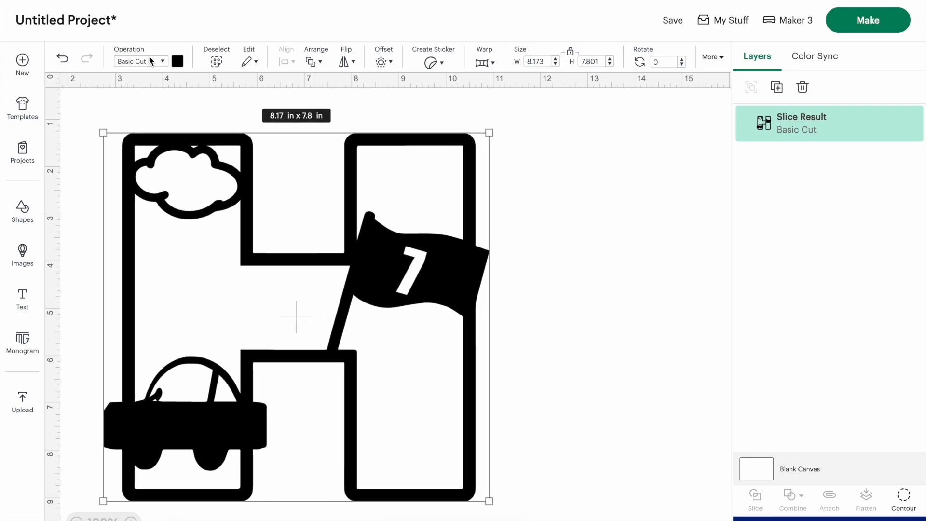
Recolour the H design blue, duplicate it and place the copy beside the original
{"action": "left_click", "coordinate": [177, 62]}
{"action": "left_click", "coordinate": [240, 154]}
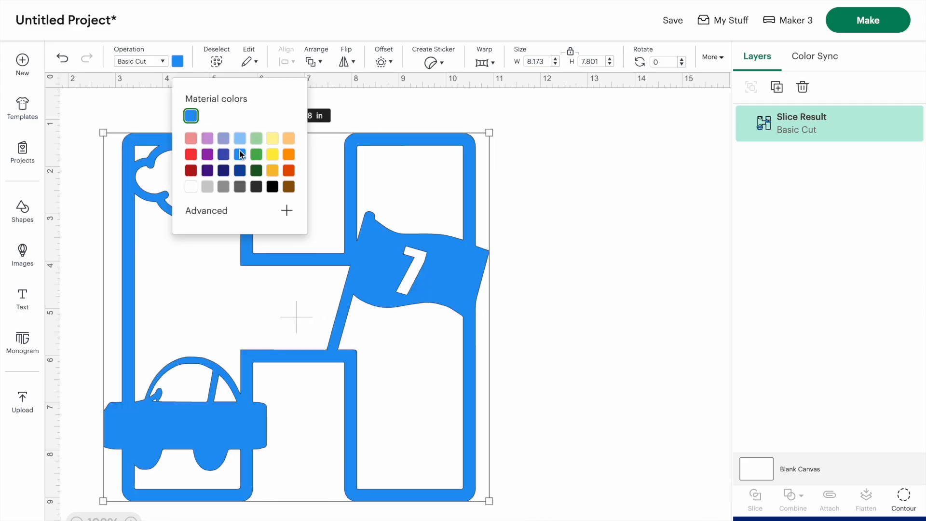
{"action": "left_click_drag", "start_coordinate": [246, 345], "coordinate": [217, 339]}
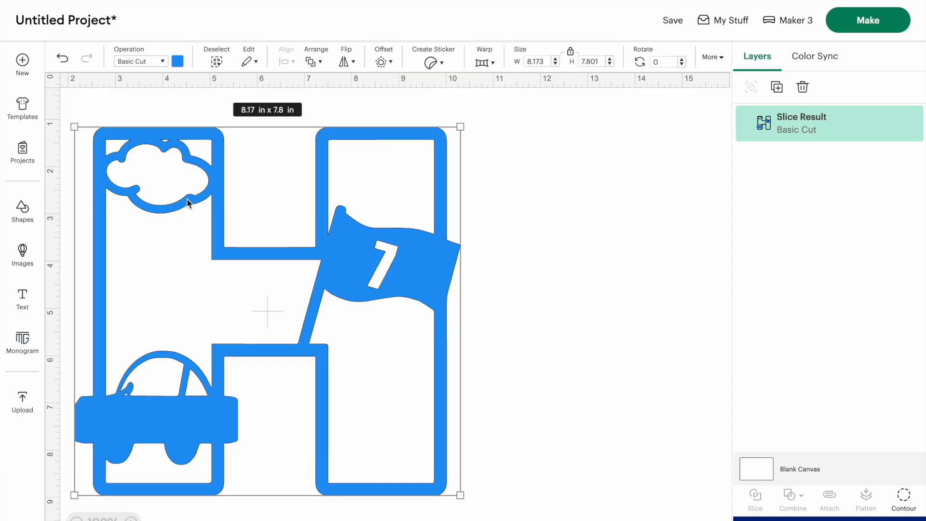
{"action": "left_click", "coordinate": [776, 87]}
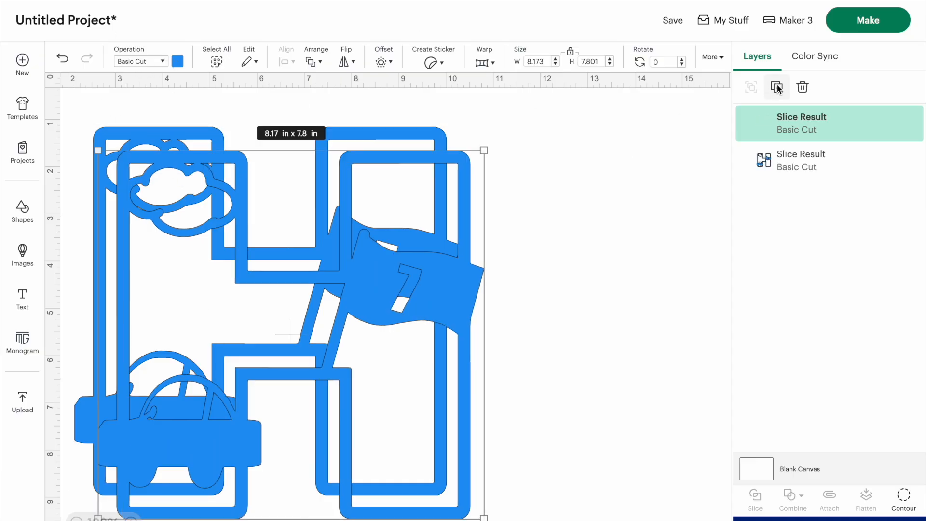
{"action": "left_click_drag", "start_coordinate": [315, 280], "coordinate": [660, 254]}
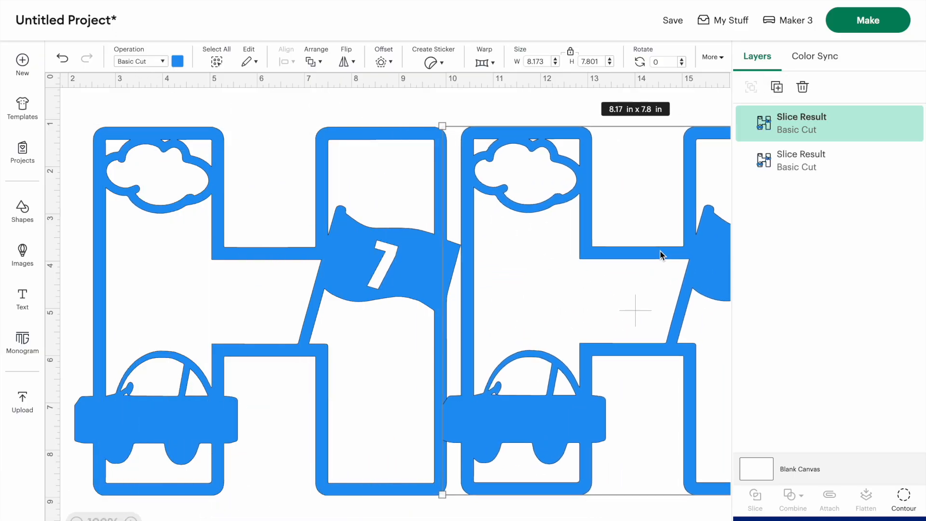
{"action": "scroll", "coordinate": [370, 323], "scroll_direction": "down", "scroll_amount": 1}
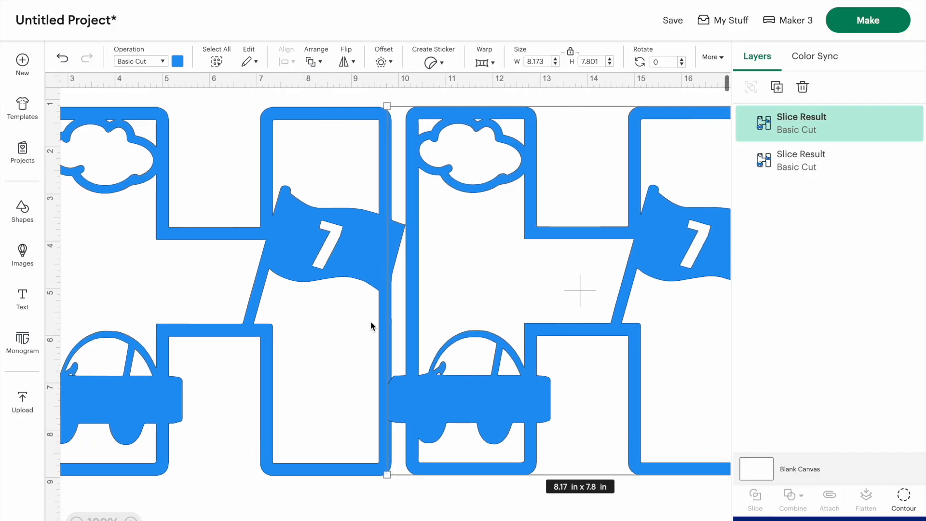
{"action": "scroll", "coordinate": [371, 322], "scroll_direction": "right", "scroll_amount": 3}
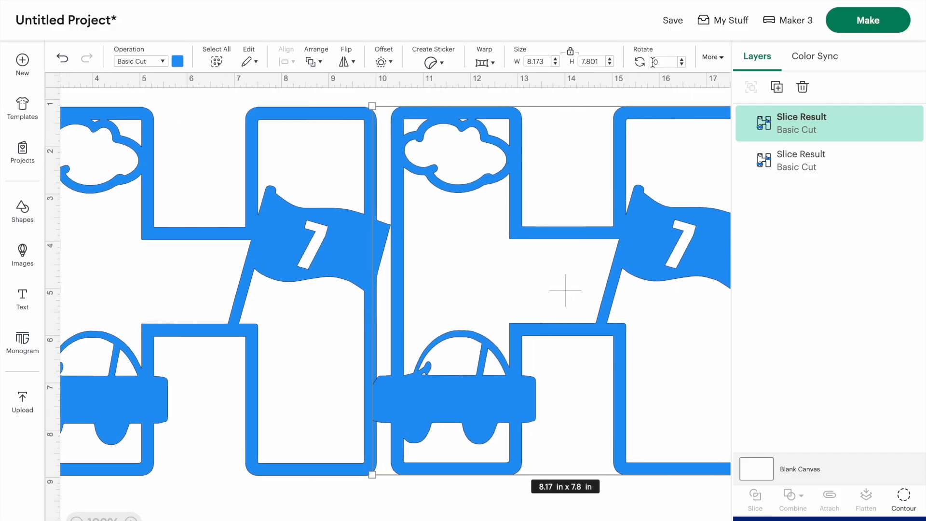
Hide the inner cloud contour in the duplicated H design
{"action": "left_click", "coordinate": [903, 497]}
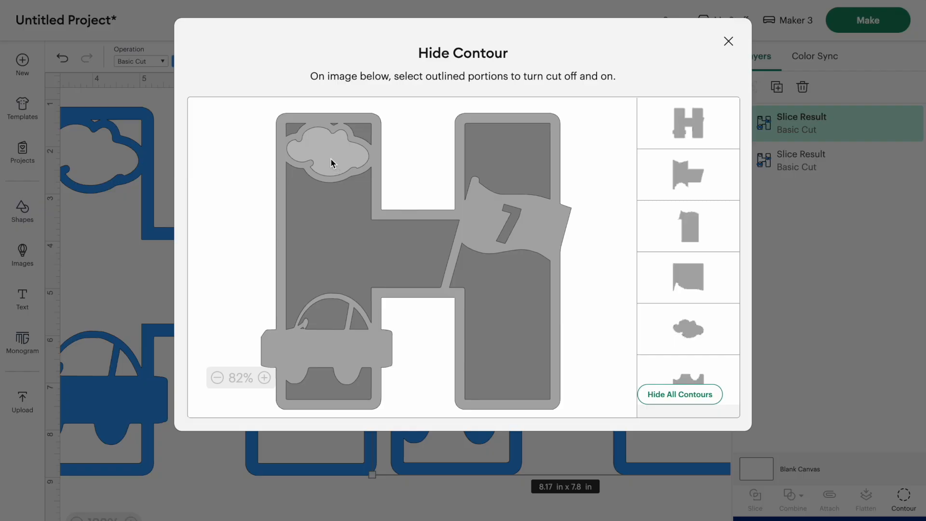
{"action": "left_click", "coordinate": [330, 158]}
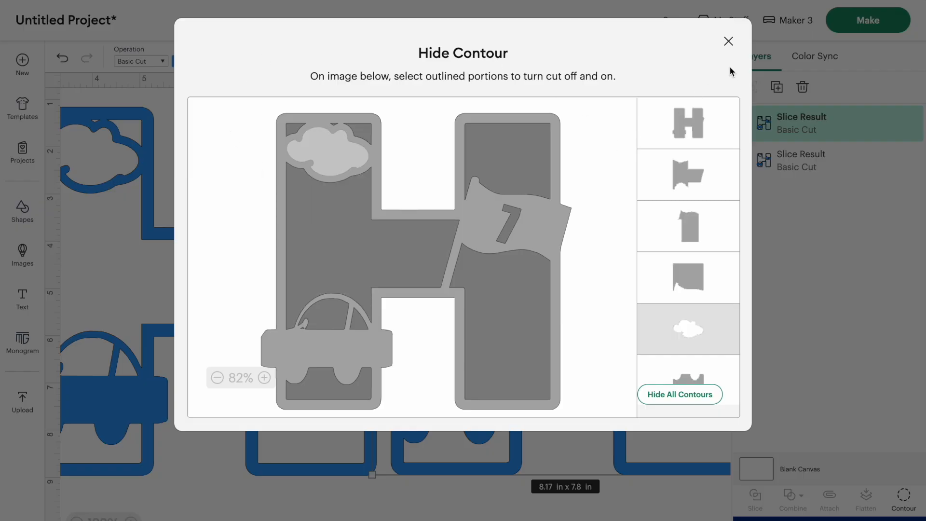
{"action": "left_click", "coordinate": [727, 42]}
{"action": "left_click", "coordinate": [489, 195]}
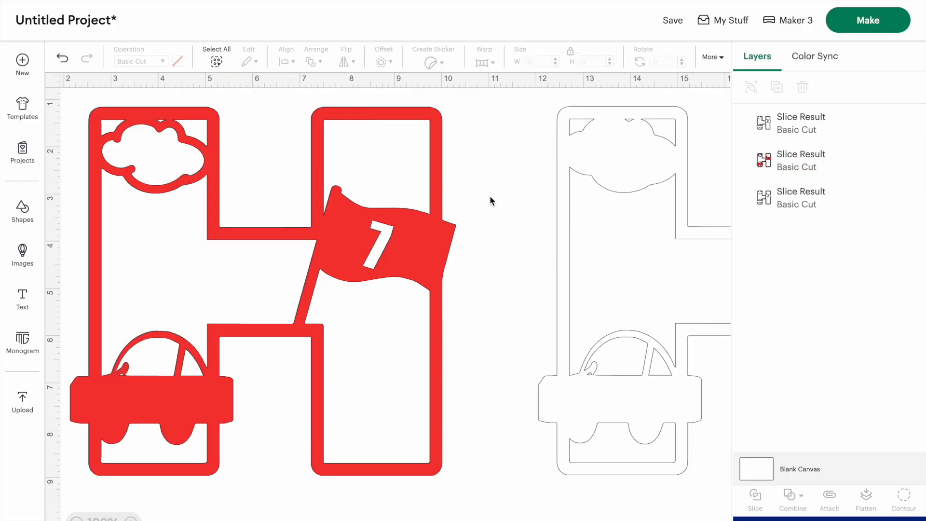
Send the white H copy that overlaps the red H design to the back
{"action": "scroll", "coordinate": [490, 195], "scroll_direction": "right", "scroll_amount": 3}
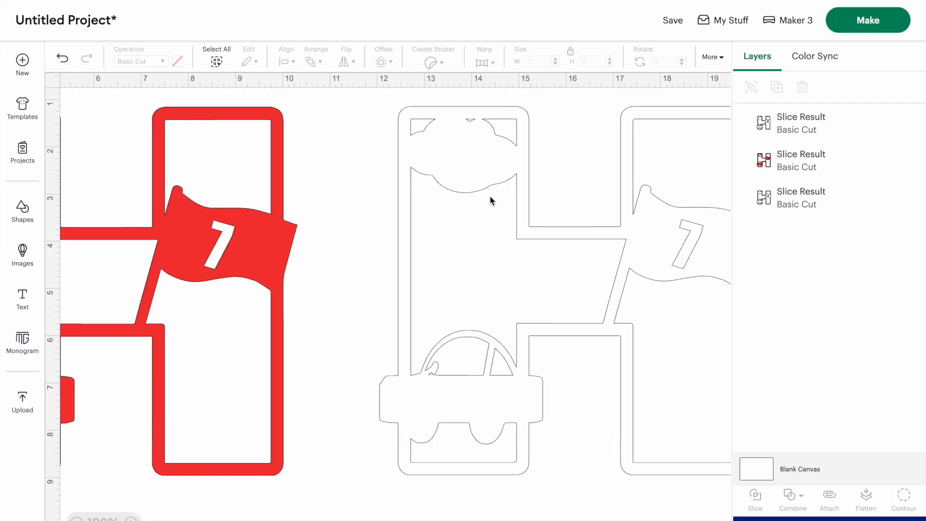
{"action": "scroll", "coordinate": [490, 200], "scroll_direction": "right", "scroll_amount": 2}
{"action": "left_click", "coordinate": [217, 363]}
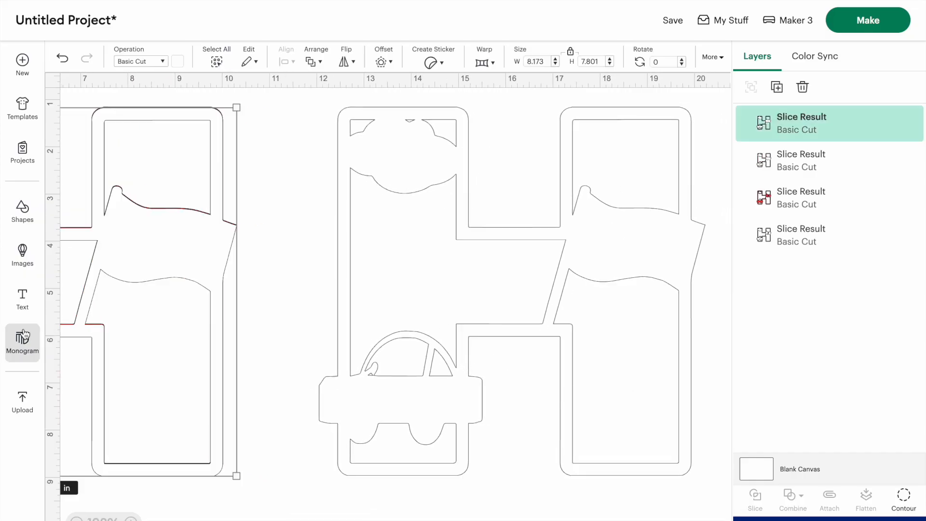
{"action": "right_click", "coordinate": [159, 318]}
{"action": "left_click", "coordinate": [193, 337]}
{"action": "scroll", "coordinate": [292, 318], "scroll_direction": "left", "scroll_amount": 10}
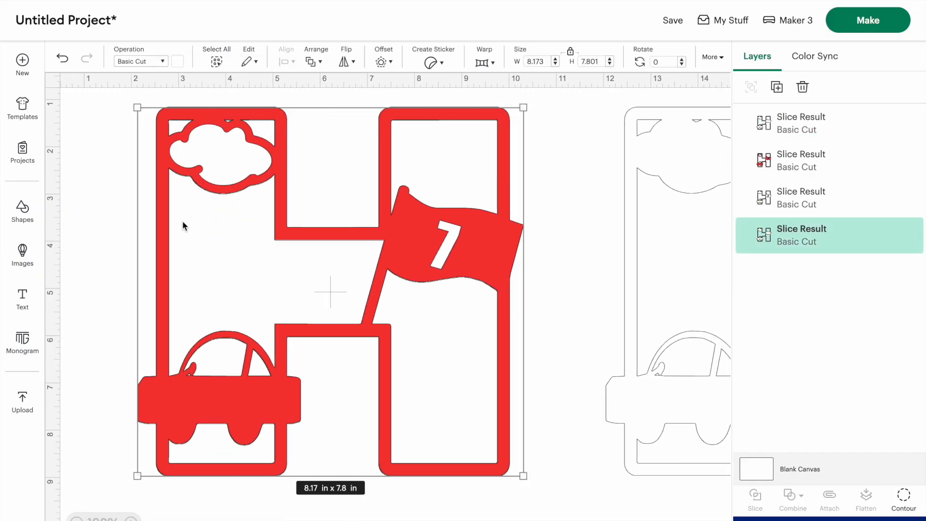
Recolour the white H layer behind the red design pale yellow
{"action": "left_click", "coordinate": [178, 62]}
{"action": "left_click", "coordinate": [274, 138]}
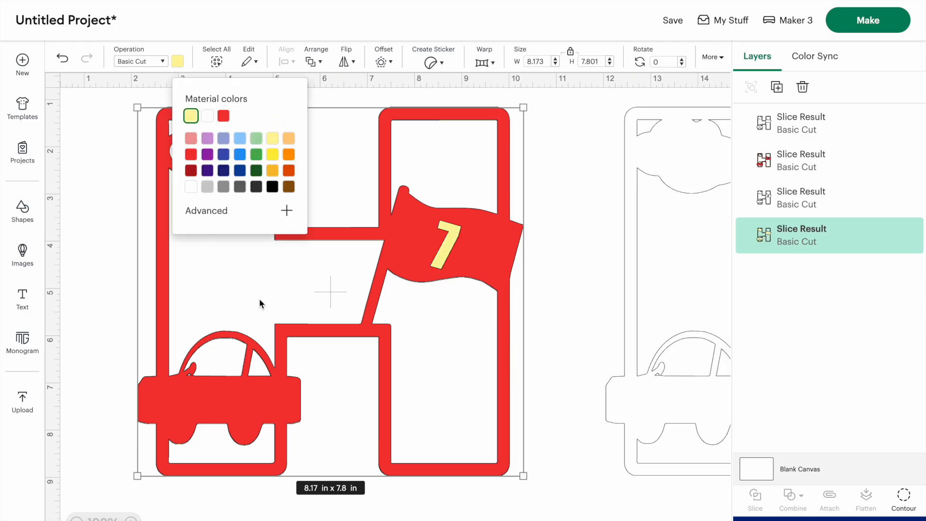
{"action": "left_click", "coordinate": [106, 172]}
Hide all contours of the separate white H copy and recolour the solid shape light blue
{"action": "scroll", "coordinate": [172, 204], "scroll_direction": "right", "scroll_amount": 8}
{"action": "scroll", "coordinate": [172, 204], "scroll_direction": "right", "scroll_amount": 4}
{"action": "left_click_drag", "start_coordinate": [288, 241], "coordinate": [313, 245]}
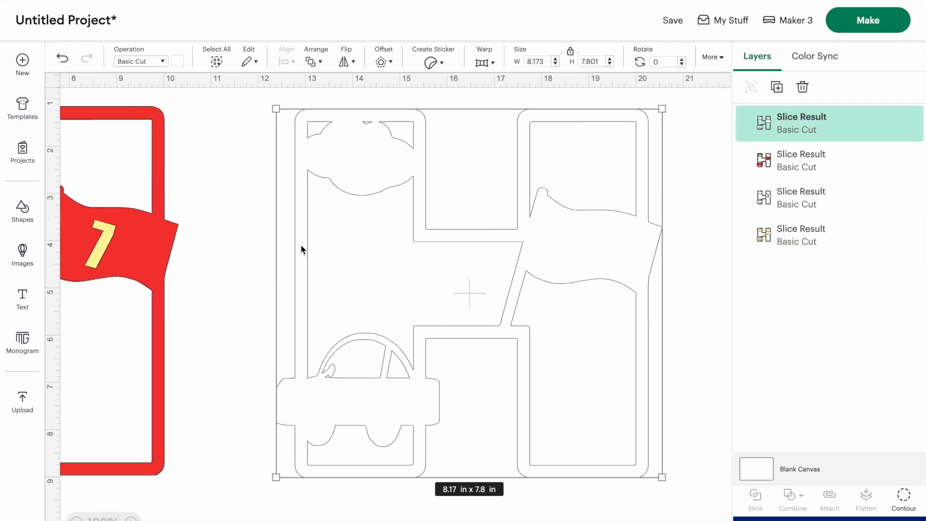
{"action": "left_click", "coordinate": [903, 500]}
{"action": "left_click", "coordinate": [680, 394]}
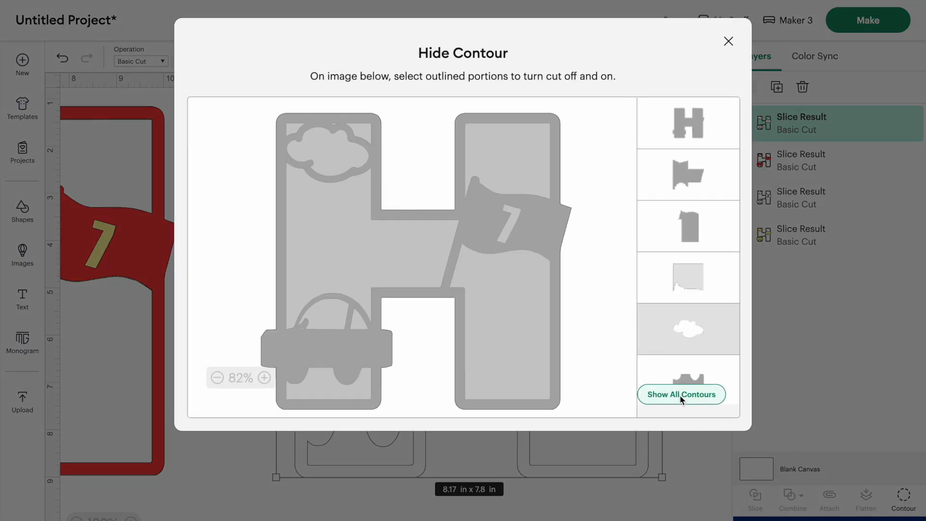
{"action": "left_click", "coordinate": [728, 41]}
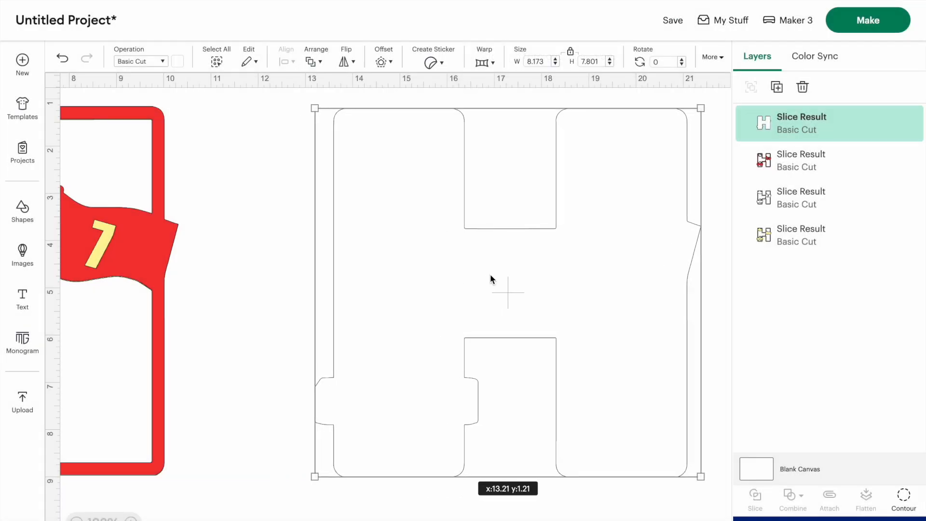
{"action": "left_click", "coordinate": [177, 61]}
{"action": "left_click", "coordinate": [240, 115]}
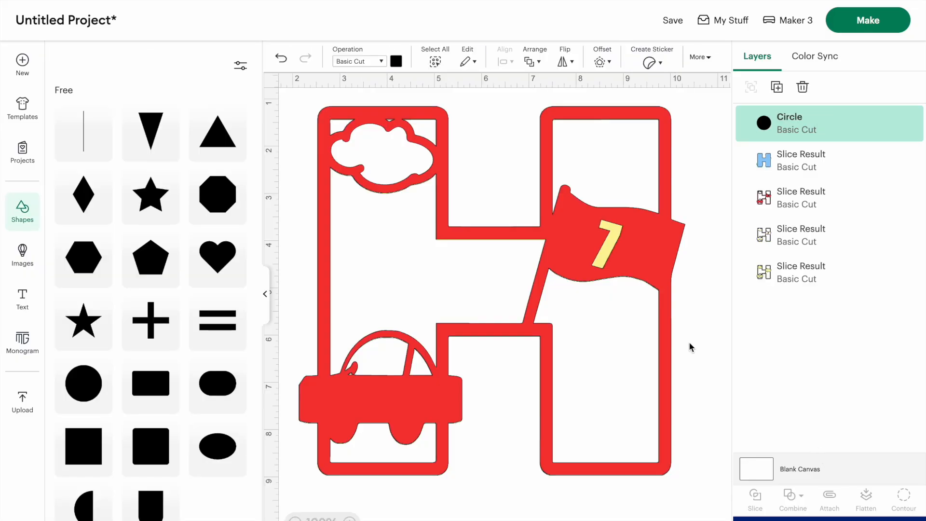
Place the black circle over the foot of the light blue H's left leg and stretch it to about 3.05 by 2.05 in without locked proportions
{"action": "scroll", "coordinate": [622, 356], "scroll_direction": "right", "scroll_amount": 10}
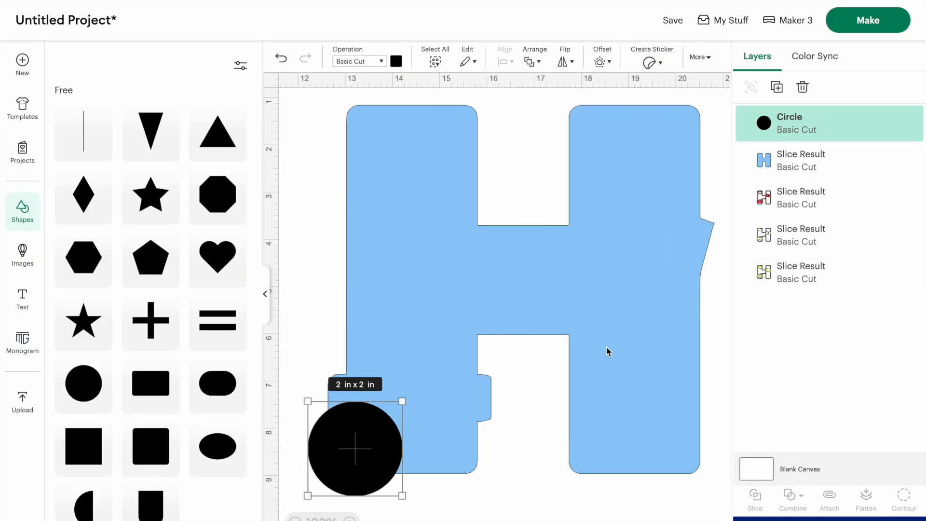
{"action": "left_click_drag", "start_coordinate": [377, 454], "coordinate": [368, 454]}
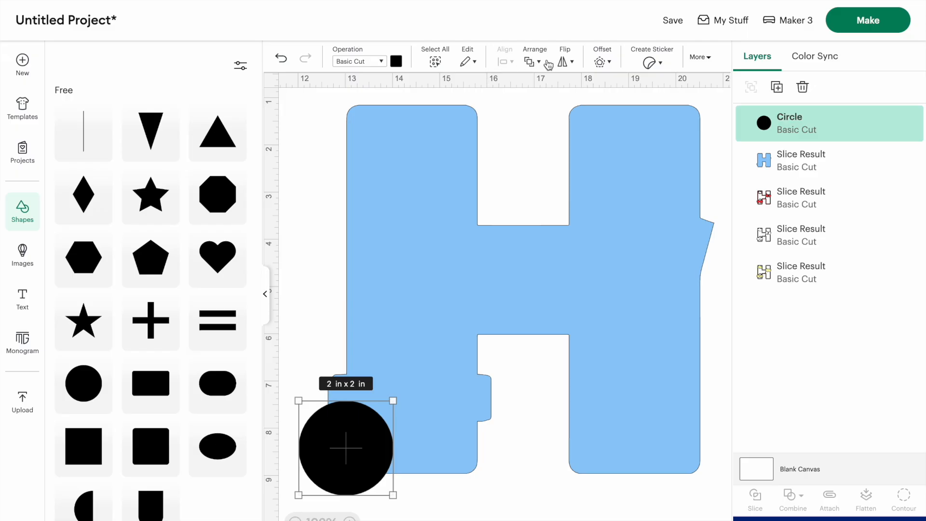
{"action": "left_click", "coordinate": [608, 64]}
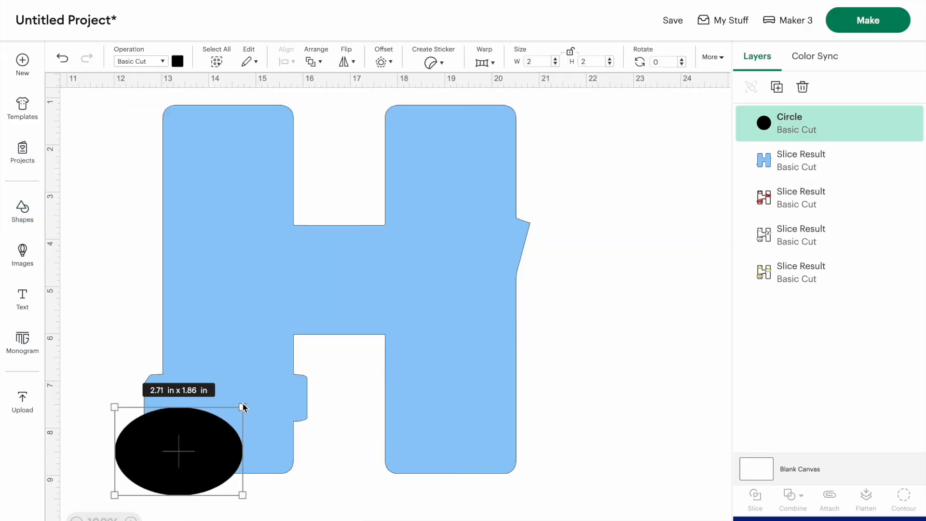
{"action": "left_click_drag", "start_coordinate": [242, 407], "coordinate": [259, 398]}
Duplicate the oval, overlap the copy with the first along the H's base, and stretch it to about 5.73 by 2.01 in
{"action": "left_click", "coordinate": [776, 87]}
{"action": "left_click_drag", "start_coordinate": [192, 470], "coordinate": [227, 447]}
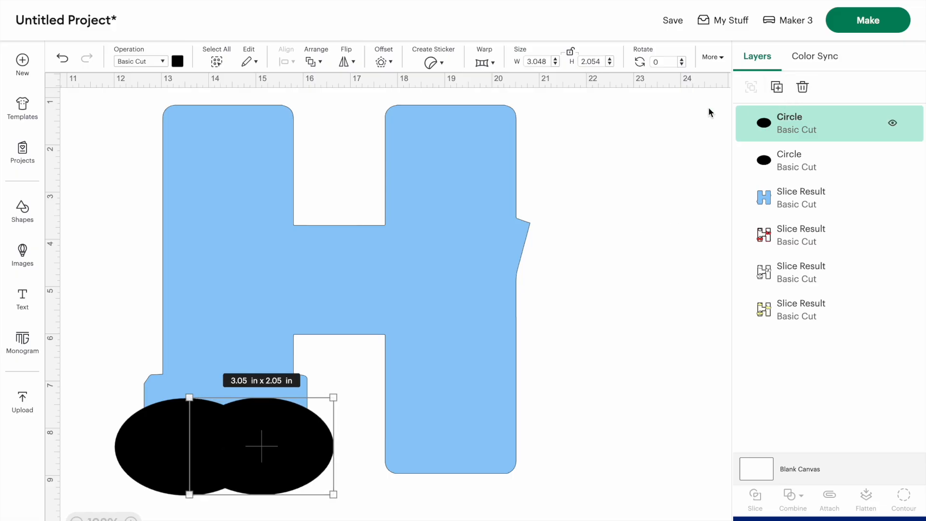
{"action": "left_click_drag", "start_coordinate": [341, 399], "coordinate": [460, 399]}
Duplicate the wide oval and place the copy over the foot of the blue H's right leg
{"action": "left_click", "coordinate": [777, 88]}
{"action": "left_click_drag", "start_coordinate": [381, 464], "coordinate": [517, 448]}
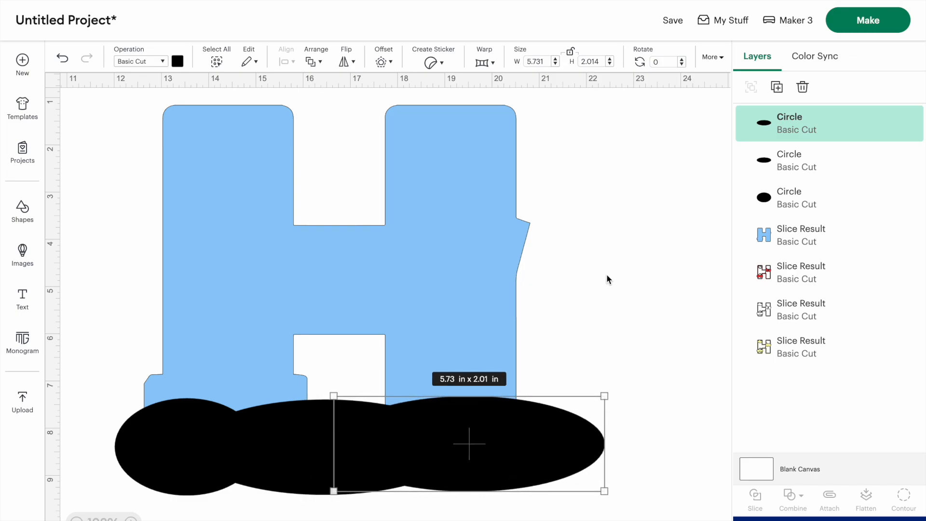
{"action": "left_click", "coordinate": [596, 278]}
Move the blue H aside and weld the three overlapping ovals into one ground shape
{"action": "left_click_drag", "start_coordinate": [187, 186], "coordinate": [687, 193]}
{"action": "left_click_drag", "start_coordinate": [137, 334], "coordinate": [435, 473]}
{"action": "left_click", "coordinate": [800, 495]}
{"action": "left_click", "coordinate": [820, 355]}
Move the blue H back behind the welded shape, and duplicate it with the spare copy set to the side
{"action": "left_click_drag", "start_coordinate": [669, 235], "coordinate": [192, 233]}
{"action": "left_click", "coordinate": [777, 87]}
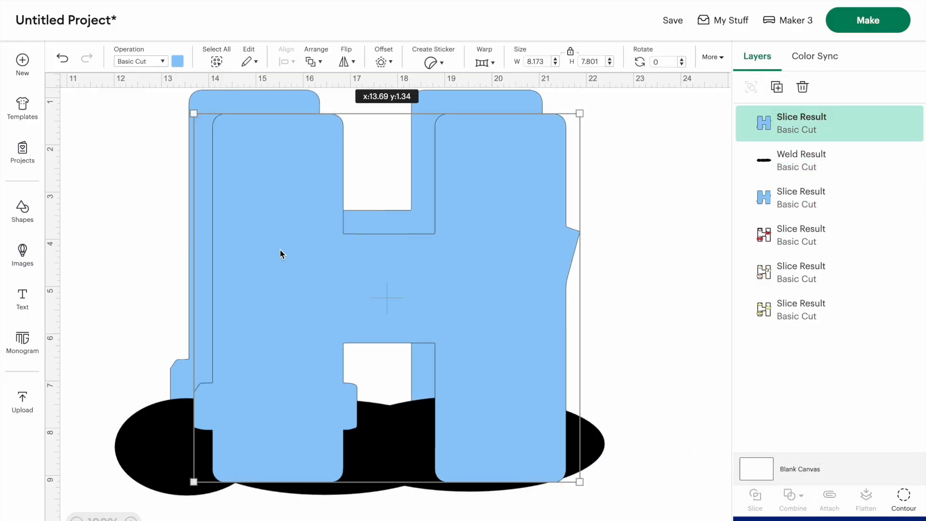
{"action": "left_click_drag", "start_coordinate": [279, 249], "coordinate": [723, 236]}
{"action": "left_click_drag", "start_coordinate": [252, 243], "coordinate": [244, 251]}
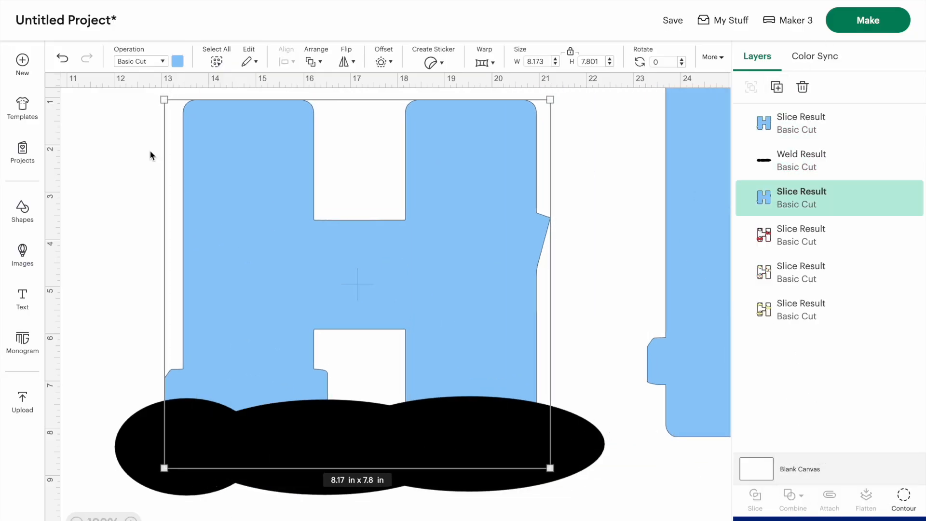
Slice the blue H with the welded black ground shape
{"action": "left_click", "coordinate": [144, 150]}
{"action": "left_click_drag", "start_coordinate": [99, 115], "coordinate": [556, 448]}
{"action": "left_click", "coordinate": [755, 498]}
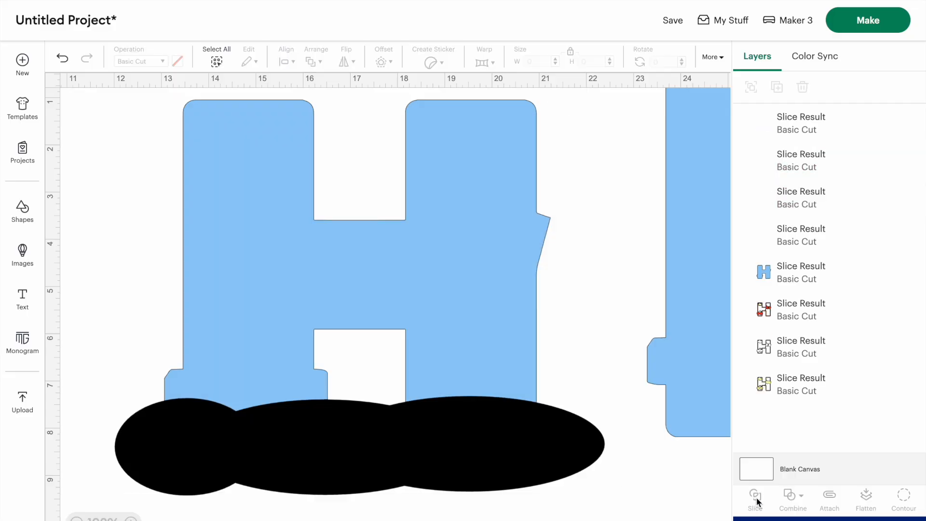
Delete the black leftover outside the H's outline and move the trimmed blue H away from the black base pieces
{"action": "left_click_drag", "start_coordinate": [282, 453], "coordinate": [282, 518]}
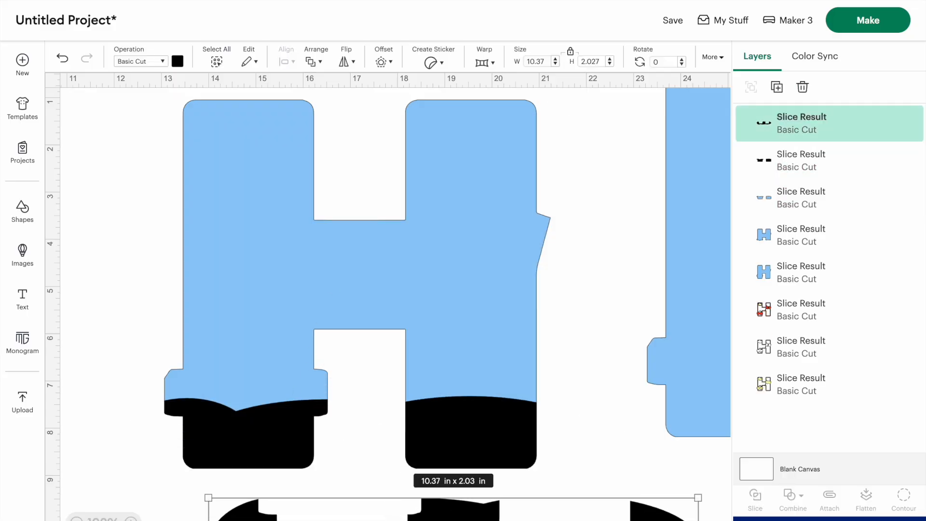
{"action": "key", "text": "Delete"}
{"action": "left_click_drag", "start_coordinate": [225, 377], "coordinate": [221, 233]}
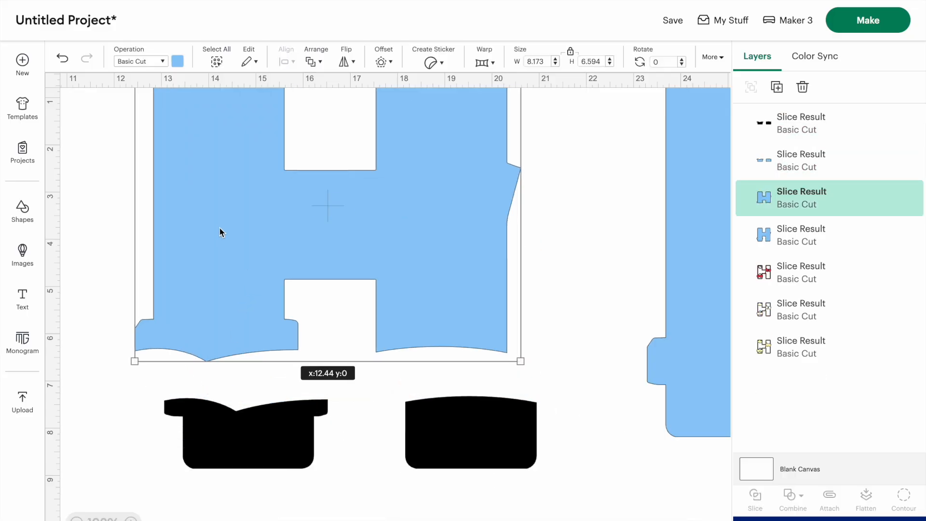
Move the trimmed blue H behind the red H and align the black ground pieces with the bottoms of its legs
{"action": "left_click_drag", "start_coordinate": [218, 233], "coordinate": [58, 232]}
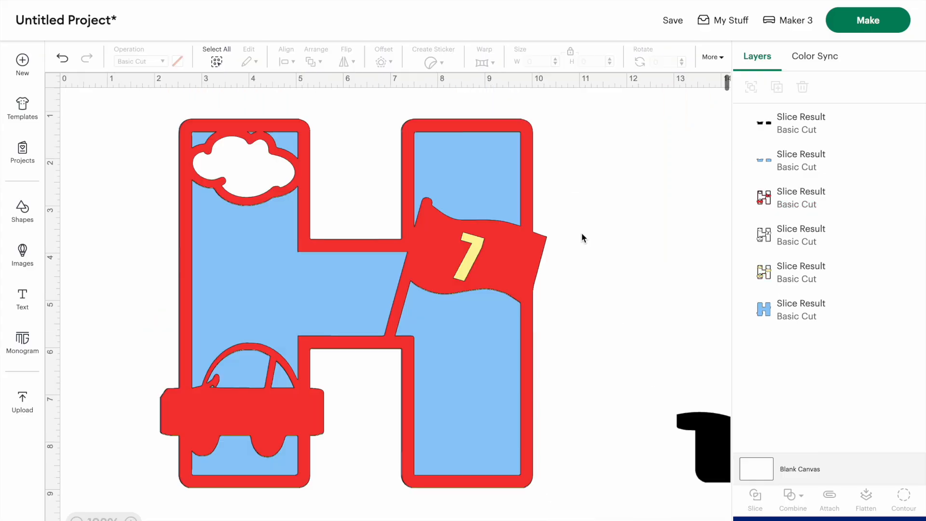
{"action": "scroll", "coordinate": [581, 233], "scroll_direction": "down", "scroll_amount": 2}
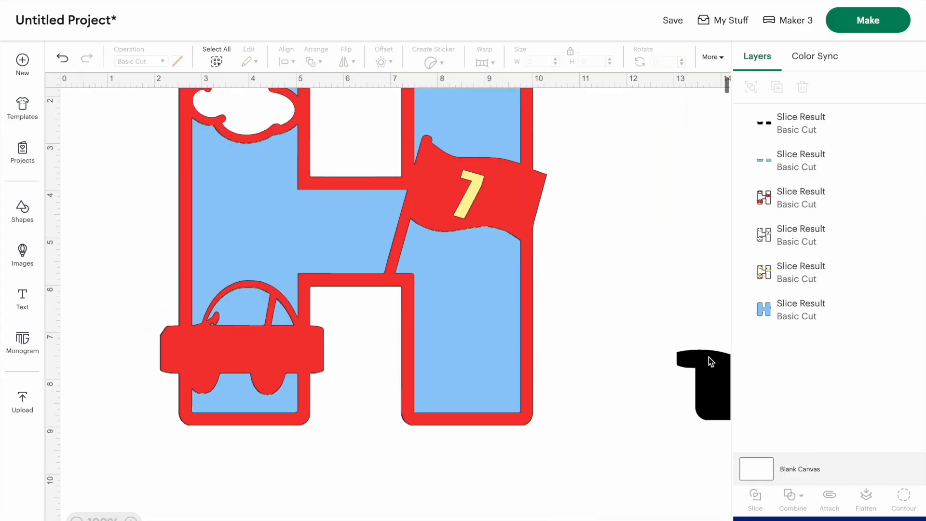
{"action": "left_click_drag", "start_coordinate": [716, 388], "coordinate": [198, 387]}
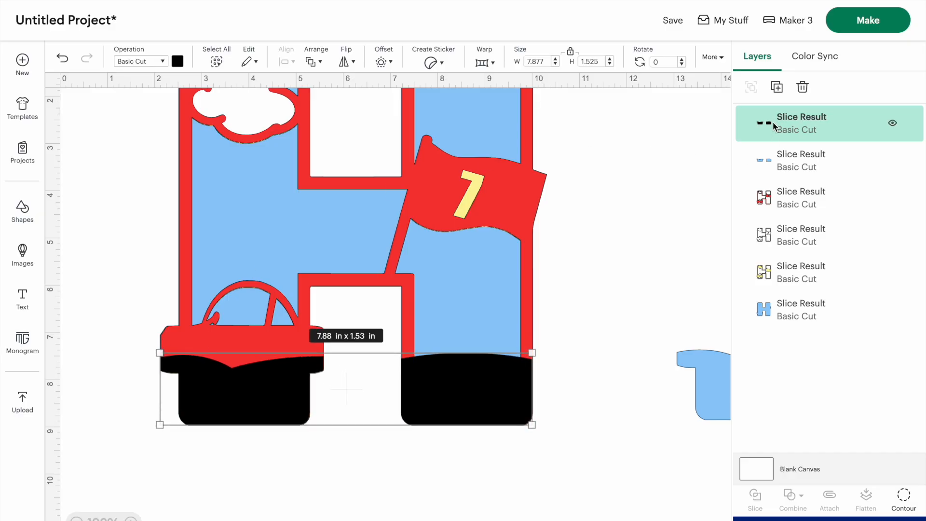
Delete the leftover blue slice pieces and reorder the black ground layer to sit just above the blue H
{"action": "left_click", "coordinate": [773, 160]}
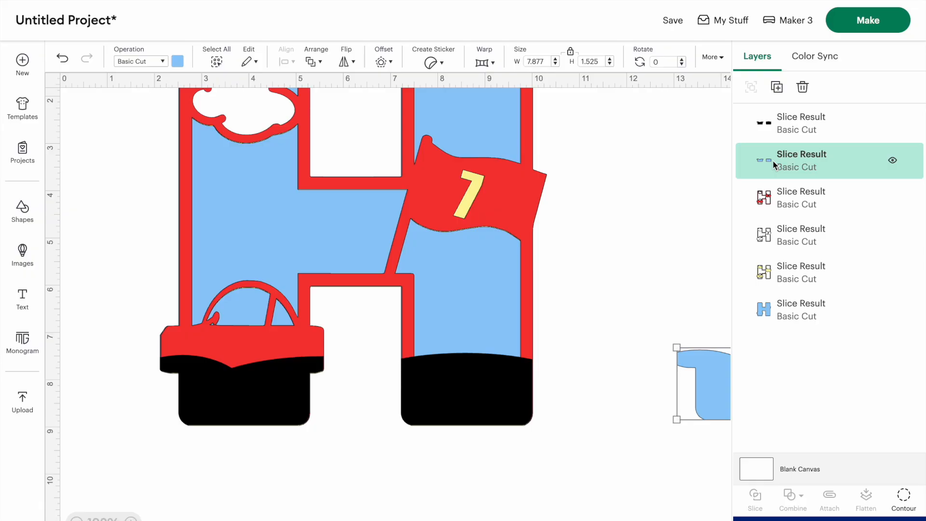
{"action": "key", "text": "Delete"}
{"action": "left_click_drag", "start_coordinate": [778, 116], "coordinate": [760, 225]}
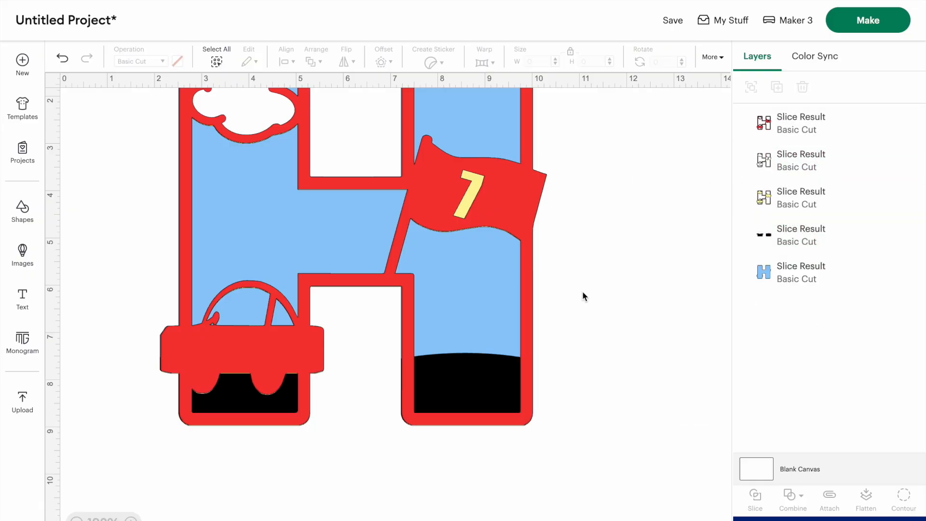
Position the separate black base piece in open space beside the H and duplicate it
{"action": "scroll", "coordinate": [524, 368], "scroll_direction": "up", "scroll_amount": 1}
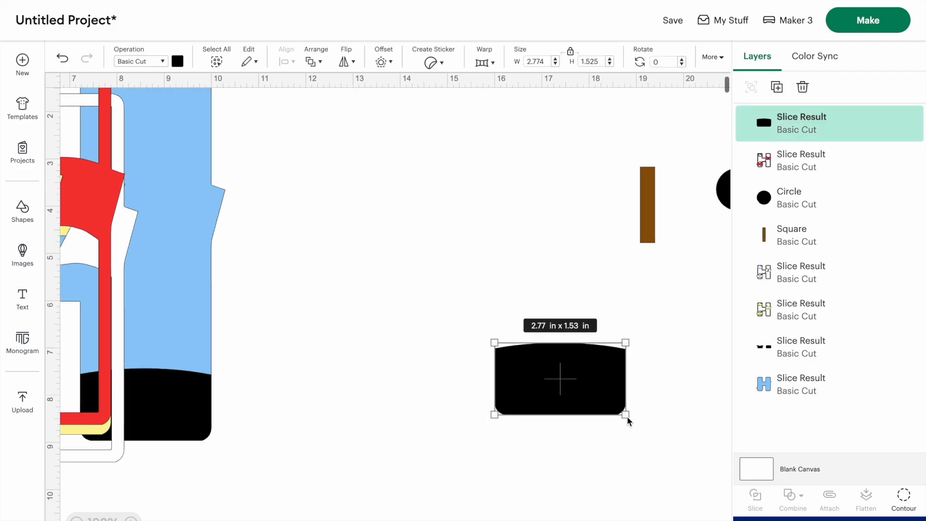
{"action": "left_click_drag", "start_coordinate": [626, 415], "coordinate": [495, 332]}
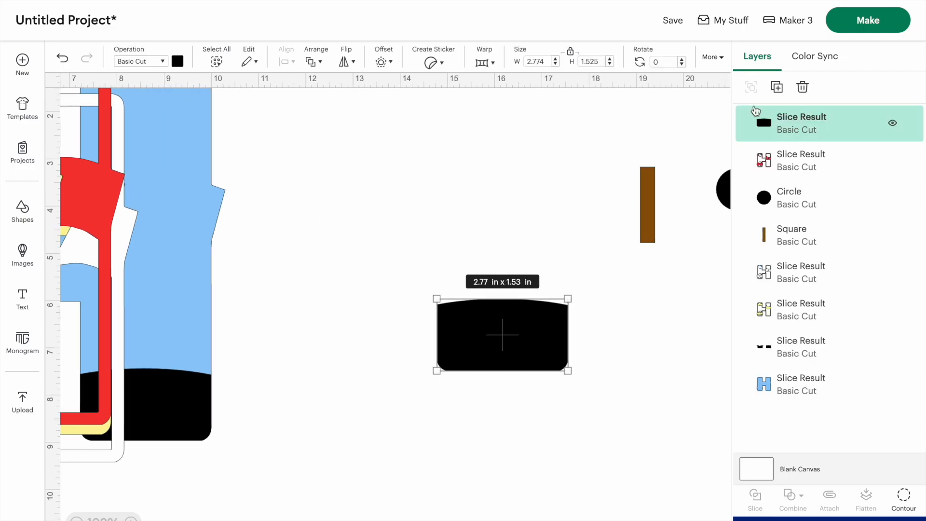
{"action": "left_click", "coordinate": [776, 87]}
{"action": "scroll", "coordinate": [647, 298], "scroll_direction": "right", "scroll_amount": 1}
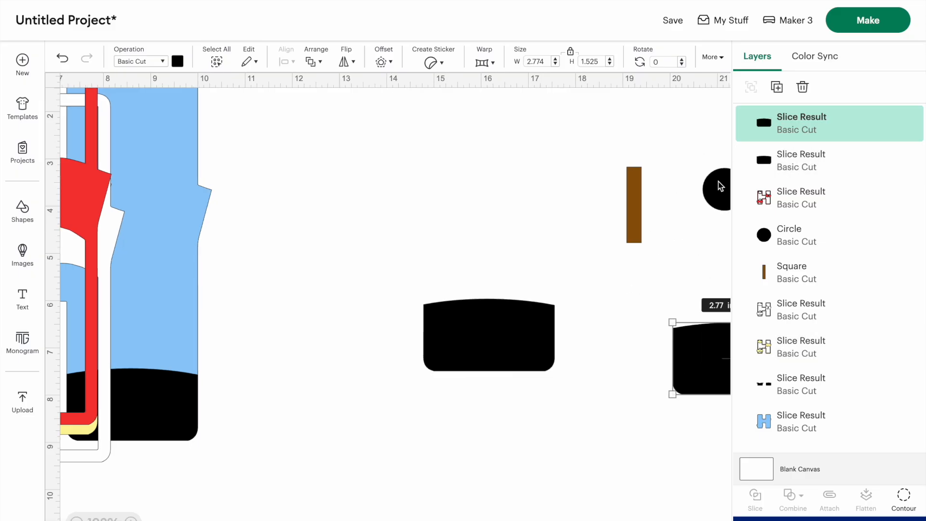
Shift the brown strip aside, place the black circle above the base piece and duplicate the circle four times
{"action": "left_click_drag", "start_coordinate": [635, 205], "coordinate": [676, 227]}
{"action": "left_click_drag", "start_coordinate": [722, 191], "coordinate": [485, 238]}
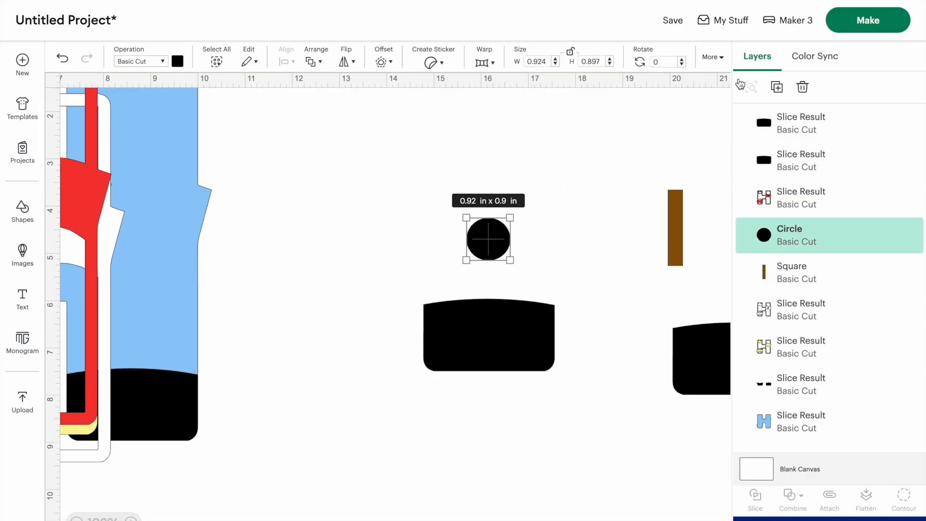
{"action": "left_click", "coordinate": [776, 87]}
{"action": "left_click", "coordinate": [777, 87]}
{"action": "left_click", "coordinate": [776, 87]}
{"action": "left_click", "coordinate": [776, 87]}
Overlap the circle copies around the original circle, narrowing one copy to about 0.66 in wide
{"action": "left_click_drag", "start_coordinate": [606, 354], "coordinate": [529, 354]}
{"action": "left_click_drag", "start_coordinate": [511, 261], "coordinate": [519, 233]}
{"action": "left_click_drag", "start_coordinate": [530, 281], "coordinate": [467, 259]}
{"action": "mouse_move", "coordinate": [519, 233]}
{"action": "left_mouse_down"}
{"action": "mouse_move", "coordinate": [513, 226]}
{"action": "mouse_move", "coordinate": [510, 241]}
{"action": "left_mouse_up"}
{"action": "left_click_drag", "start_coordinate": [560, 310], "coordinate": [511, 268]}
{"action": "left_click_drag", "start_coordinate": [559, 336], "coordinate": [496, 272]}
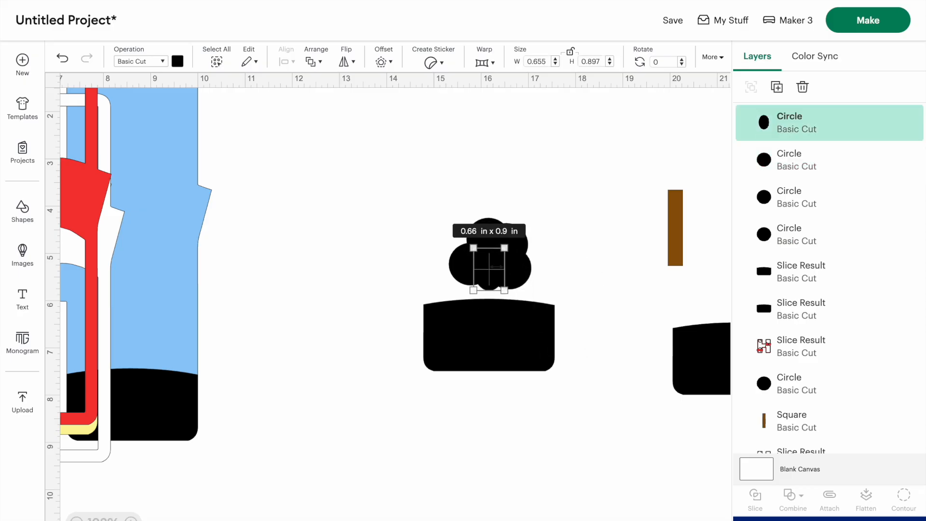
Rearrange the five circles higher above the base piece into a rounded treetop cluster about 1.93 in wide and 1.72 in high
{"action": "left_click", "coordinate": [411, 201]}
{"action": "left_click_drag", "start_coordinate": [497, 241], "coordinate": [499, 191]}
{"action": "left_click_drag", "start_coordinate": [474, 250], "coordinate": [446, 202]}
{"action": "left_click_drag", "start_coordinate": [468, 263], "coordinate": [478, 227]}
{"action": "left_click_drag", "start_coordinate": [445, 193], "coordinate": [463, 188]}
{"action": "left_click_drag", "start_coordinate": [514, 267], "coordinate": [506, 219]}
{"action": "left_click_drag", "start_coordinate": [488, 268], "coordinate": [450, 222]}
{"action": "left_click_drag", "start_coordinate": [499, 192], "coordinate": [490, 182]}
{"action": "mouse_move", "coordinate": [477, 231]}
{"action": "left_mouse_down"}
{"action": "mouse_move", "coordinate": [485, 242]}
{"action": "mouse_move", "coordinate": [478, 235]}
{"action": "left_mouse_up"}
Weld the five circles into one treetop shape and hide the contour of its small inner gap
{"action": "left_click_drag", "start_coordinate": [403, 144], "coordinate": [564, 249]}
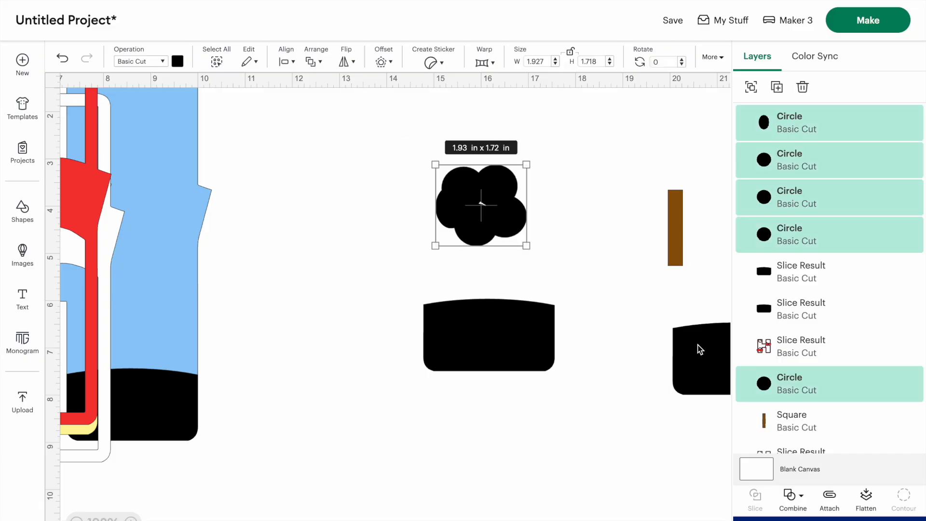
{"action": "left_click", "coordinate": [791, 488]}
{"action": "left_click", "coordinate": [800, 355]}
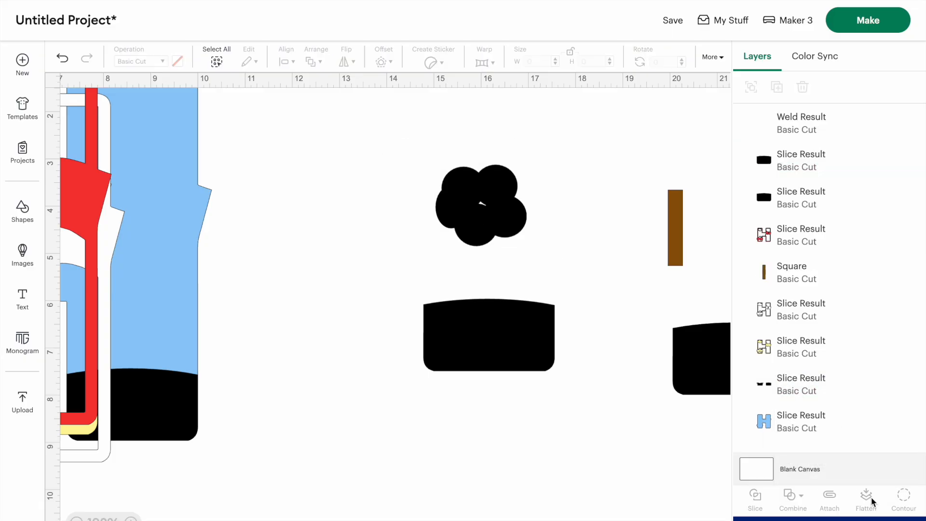
{"action": "left_click", "coordinate": [903, 496]}
{"action": "left_click", "coordinate": [675, 186]}
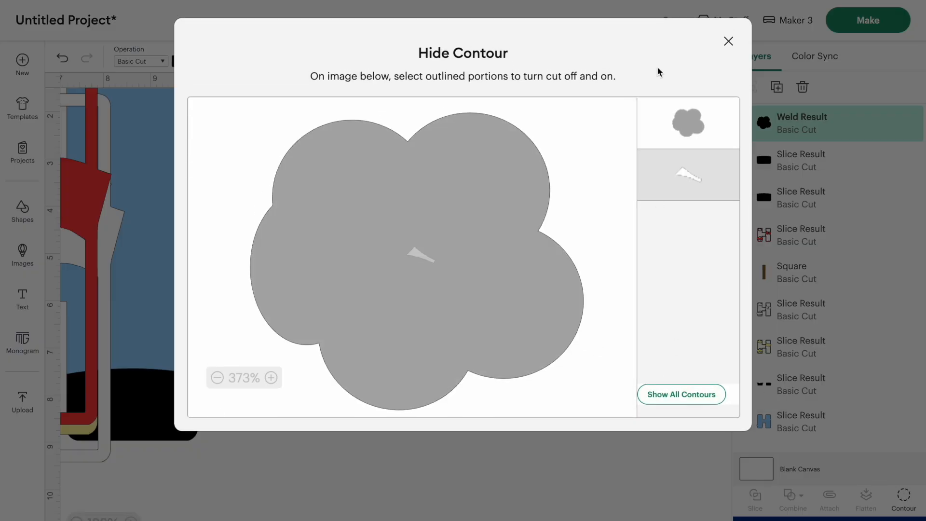
{"action": "left_click", "coordinate": [729, 39]}
Duplicate the treetop, then flatten and widen the copy to about 3.3 in across the top of the black base piece
{"action": "left_click", "coordinate": [776, 86]}
{"action": "left_click_drag", "start_coordinate": [501, 207], "coordinate": [487, 291]}
{"action": "left_click_drag", "start_coordinate": [539, 342], "coordinate": [599, 321]}
{"action": "left_click_drag", "start_coordinate": [493, 281], "coordinate": [474, 305]}
{"action": "left_click_drag", "start_coordinate": [359, 279], "coordinate": [610, 396]}
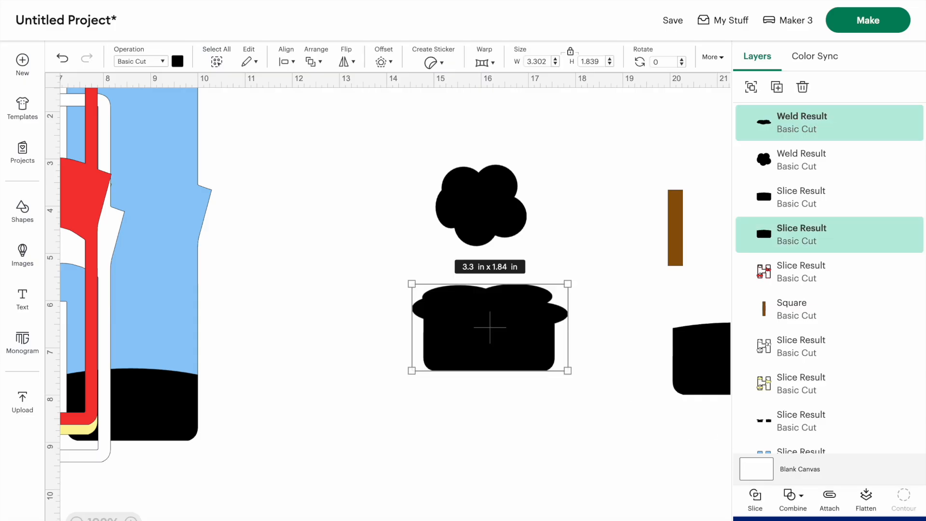
Combine the flattened treetop copy with the base piece into a bumpy hill trimmed to the base's width
{"action": "left_click", "coordinate": [762, 493]}
{"action": "left_click_drag", "start_coordinate": [413, 299], "coordinate": [578, 381]}
{"action": "left_click", "coordinate": [792, 495]}
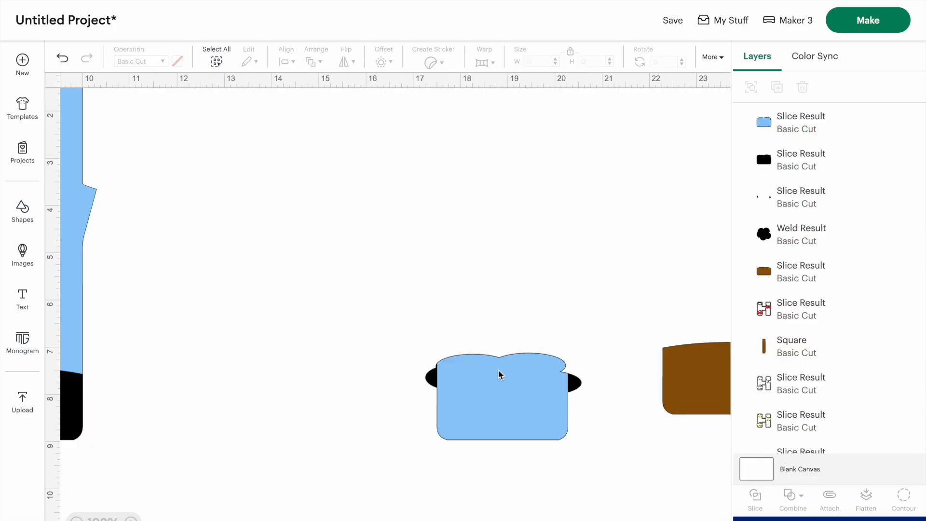
Move the trimmed blue hill piece away and delete the black leftovers behind it
{"action": "left_click_drag", "start_coordinate": [498, 374], "coordinate": [480, 166]}
{"action": "left_click", "coordinate": [344, 278]}
{"action": "left_click_drag", "start_coordinate": [371, 367], "coordinate": [594, 457]}
{"action": "key", "text": "Delete"}
Color the hill green and arrange the black treetop and the brown trunk above it as a tree
{"action": "left_click_drag", "start_coordinate": [425, 194], "coordinate": [364, 325]}
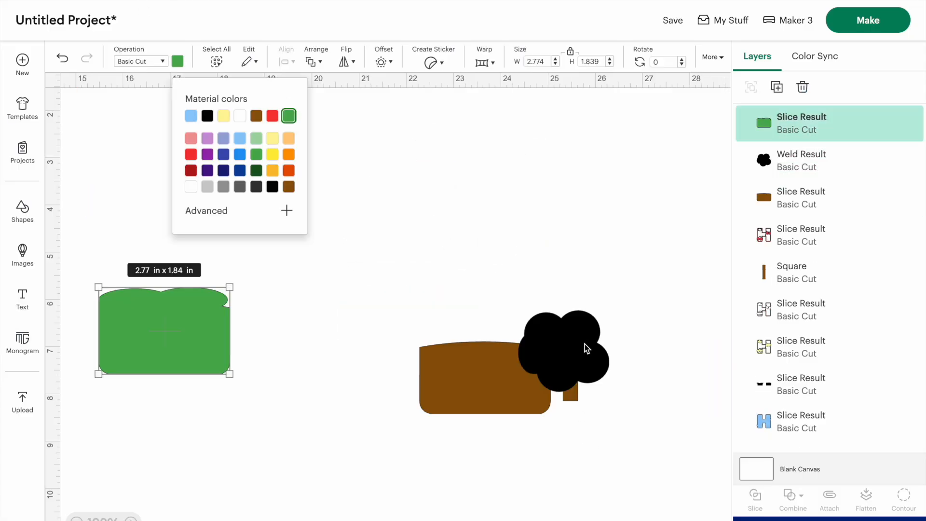
{"action": "left_click_drag", "start_coordinate": [587, 349], "coordinate": [186, 215]}
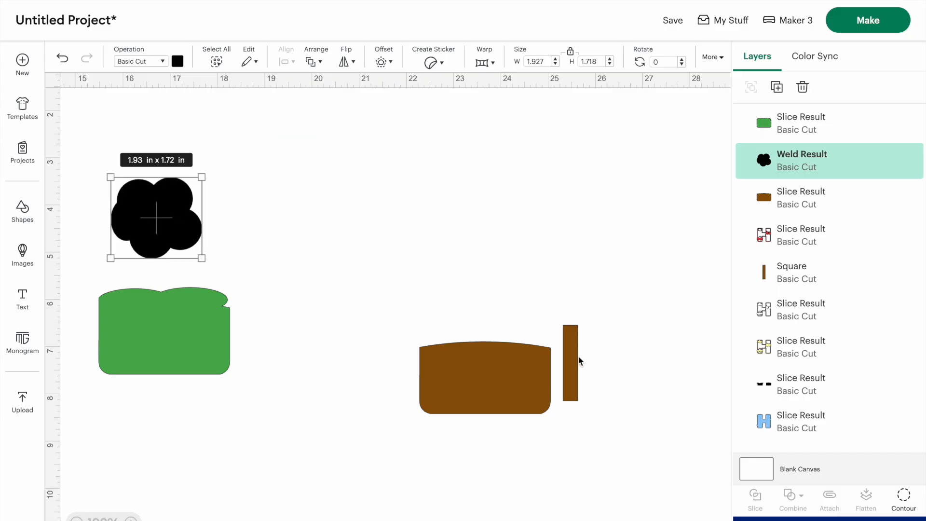
{"action": "left_click_drag", "start_coordinate": [572, 364], "coordinate": [171, 294]}
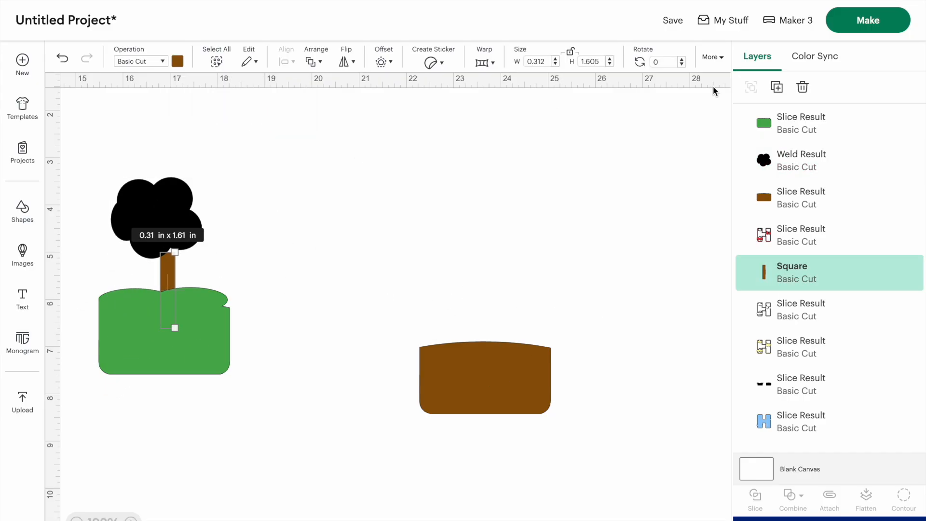
Duplicate the brown trunk at its original size and set the spare copy to the side
{"action": "left_click", "coordinate": [777, 87]}
{"action": "left_click_drag", "start_coordinate": [196, 291], "coordinate": [347, 255]}
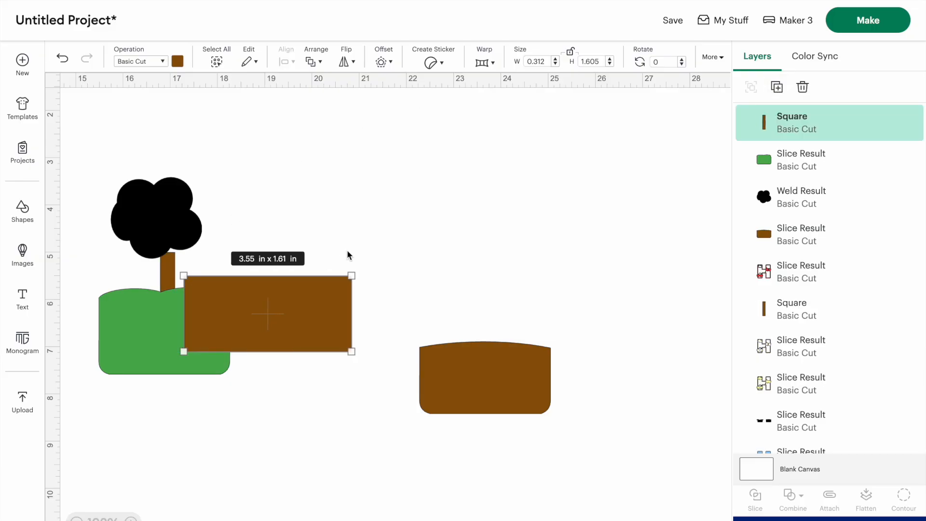
{"action": "left_click", "coordinate": [59, 58]}
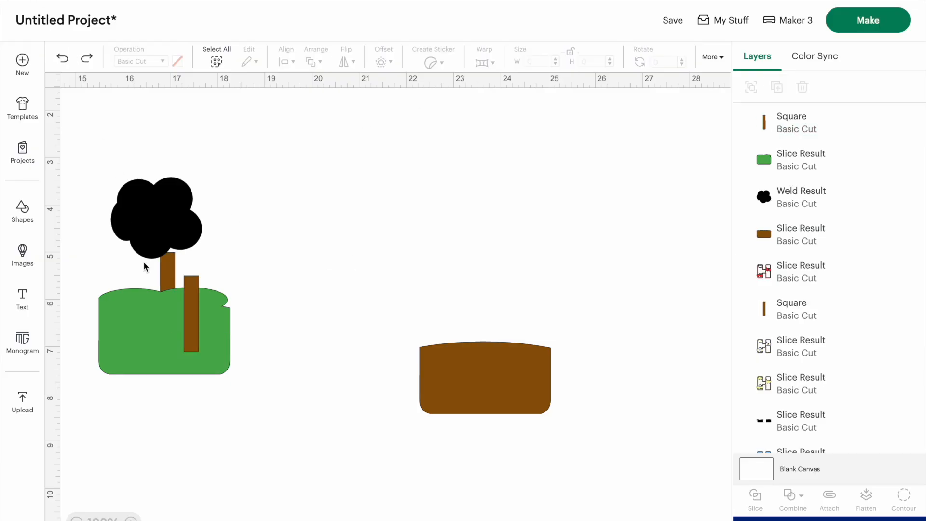
{"action": "left_click_drag", "start_coordinate": [192, 324], "coordinate": [314, 279]}
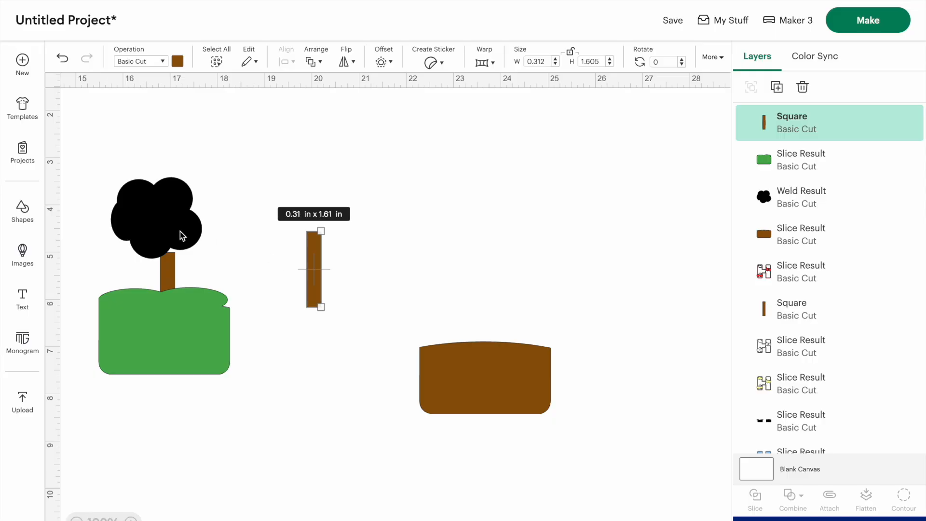
Lower the treetop onto the trunk and weld the treetop, trunk and hill into one shape
{"action": "left_click_drag", "start_coordinate": [177, 235], "coordinate": [154, 222]}
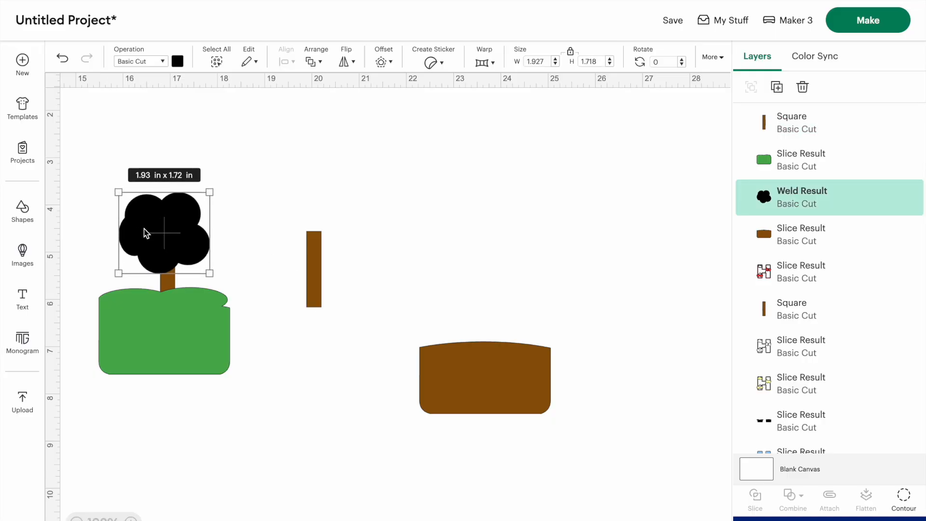
{"action": "left_click_drag", "start_coordinate": [110, 192], "coordinate": [235, 379]}
{"action": "left_click", "coordinate": [797, 495]}
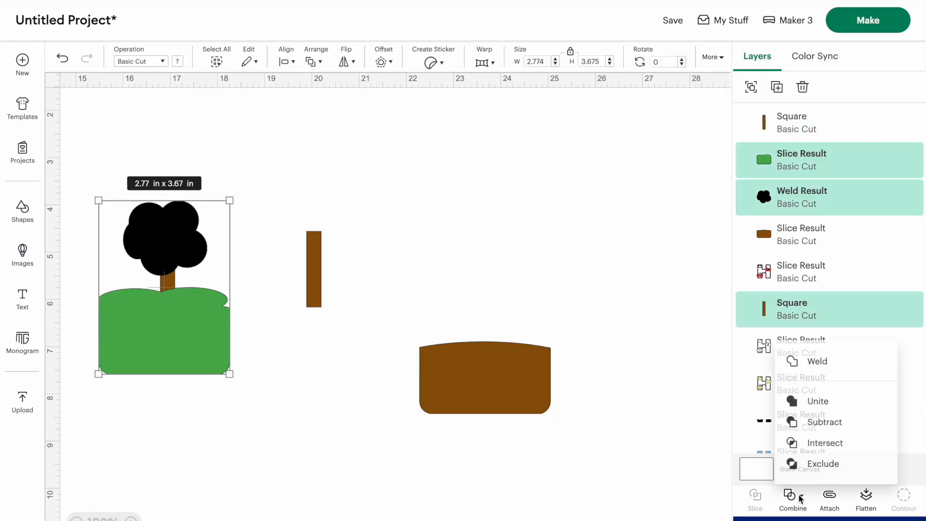
{"action": "left_click", "coordinate": [789, 355]}
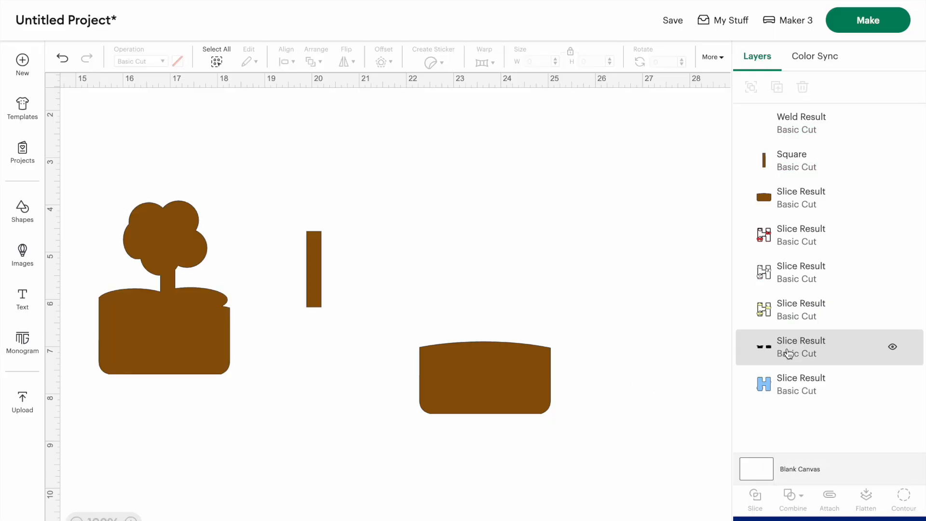
Change the color of the welded tree and hill shape to green
{"action": "left_click", "coordinate": [187, 334]}
{"action": "left_click", "coordinate": [176, 61]}
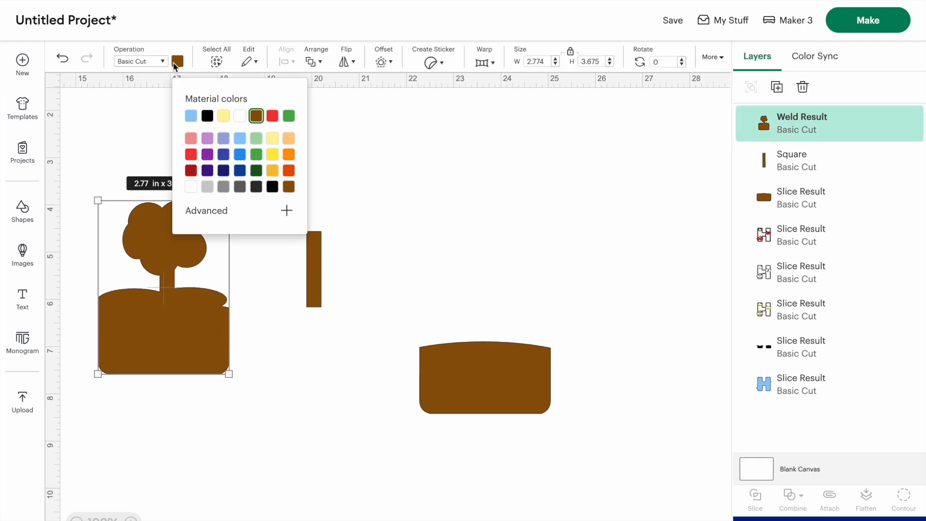
{"action": "left_click", "coordinate": [288, 116]}
{"action": "left_click", "coordinate": [165, 423]}
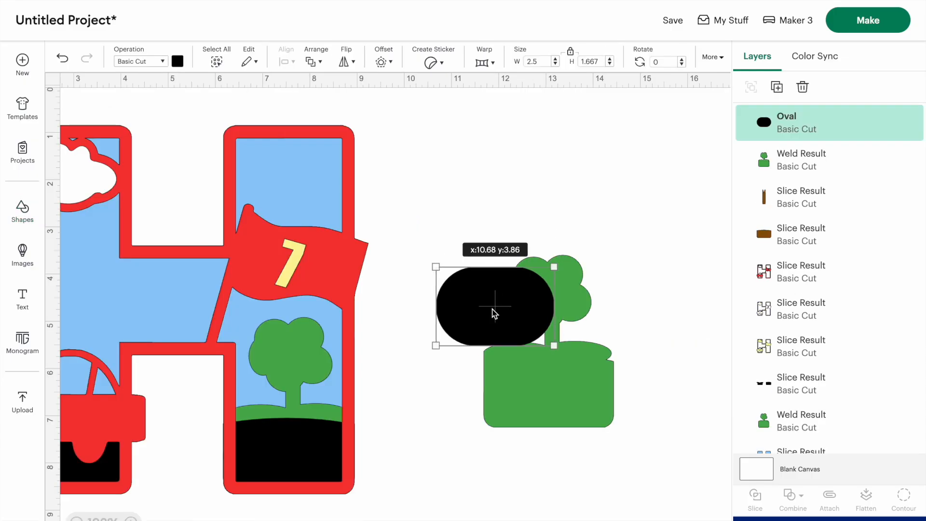
Enlarge the level black oval to about 4 in wide and position it over the spare tree, covering everything above the hill
{"action": "left_click_drag", "start_coordinate": [490, 309], "coordinate": [509, 312]}
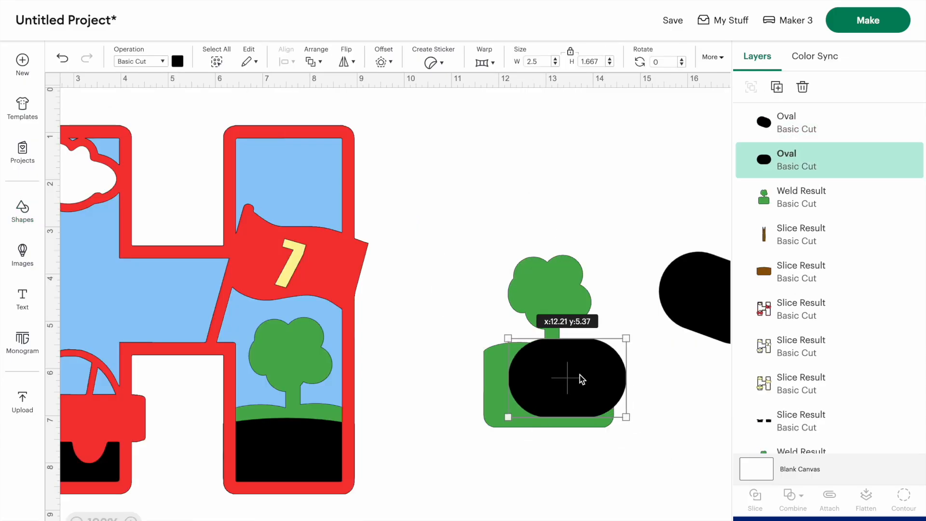
{"action": "left_click_drag", "start_coordinate": [580, 375], "coordinate": [528, 376]}
{"action": "left_click_drag", "start_coordinate": [573, 418], "coordinate": [642, 455]}
{"action": "left_click_drag", "start_coordinate": [539, 366], "coordinate": [536, 248]}
Slice the spare green tree with the large oval and pull the resulting pieces apart
{"action": "left_click", "coordinate": [471, 141]}
{"action": "left_click_drag", "start_coordinate": [492, 187], "coordinate": [567, 459]}
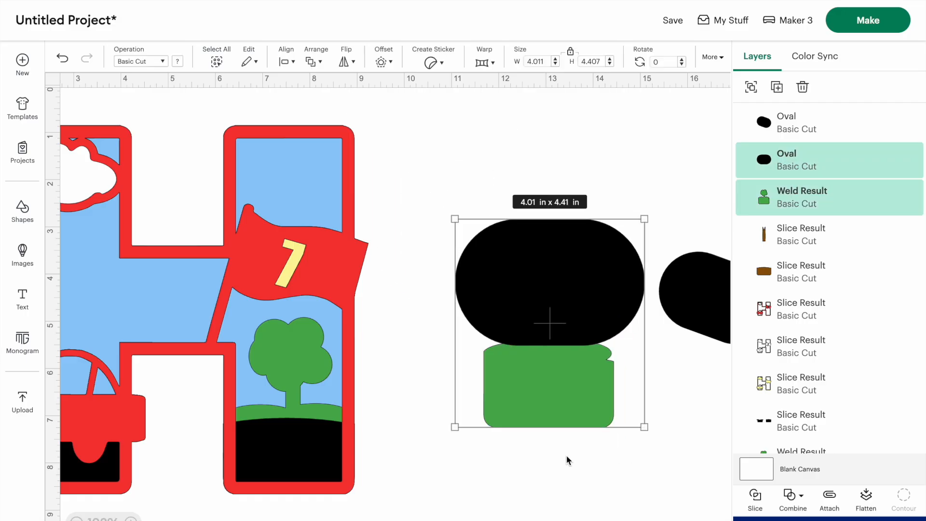
{"action": "left_click", "coordinate": [755, 497]}
{"action": "left_click_drag", "start_coordinate": [552, 395], "coordinate": [551, 441]}
{"action": "left_click_drag", "start_coordinate": [603, 265], "coordinate": [603, 206]}
Delete the cut-off treetop and the oval leftovers, keeping only the green hill piece
{"action": "left_click", "coordinate": [559, 323]}
{"action": "left_click_drag", "start_coordinate": [560, 323], "coordinate": [643, 372]}
{"action": "key", "text": "Delete"}
{"action": "left_click", "coordinate": [545, 320]}
{"action": "key", "text": "Delete"}
{"action": "left_click", "coordinate": [509, 202]}
{"action": "key", "text": "Delete"}
Place the tilted black oval along the hill's top and add a smaller copy about 1.88 in wide over the hill's left shoulder
{"action": "left_click_drag", "start_coordinate": [704, 326], "coordinate": [547, 423]}
{"action": "left_click_drag", "start_coordinate": [512, 349], "coordinate": [541, 370]}
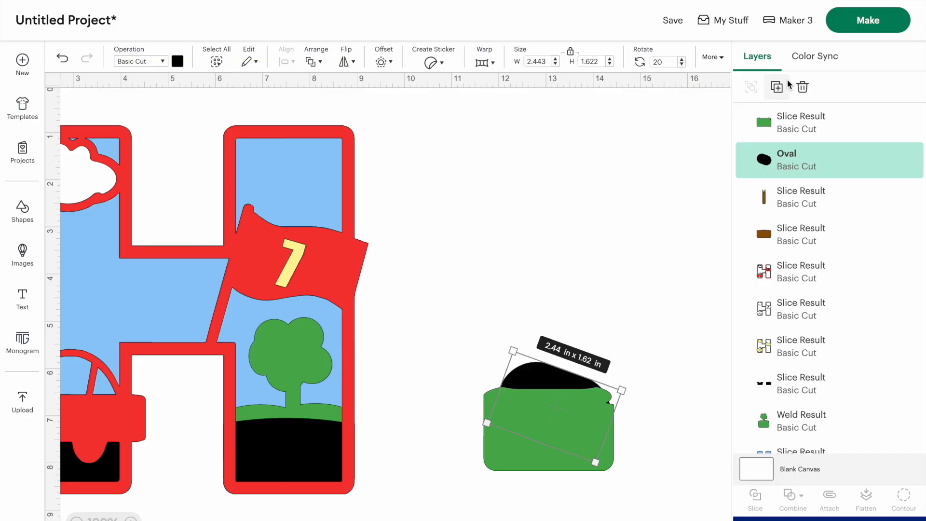
{"action": "left_click", "coordinate": [777, 86]}
{"action": "left_click_drag", "start_coordinate": [564, 424], "coordinate": [527, 409]}
{"action": "left_click_drag", "start_coordinate": [584, 468], "coordinate": [562, 434]}
{"action": "left_click_drag", "start_coordinate": [530, 389], "coordinate": [519, 391]}
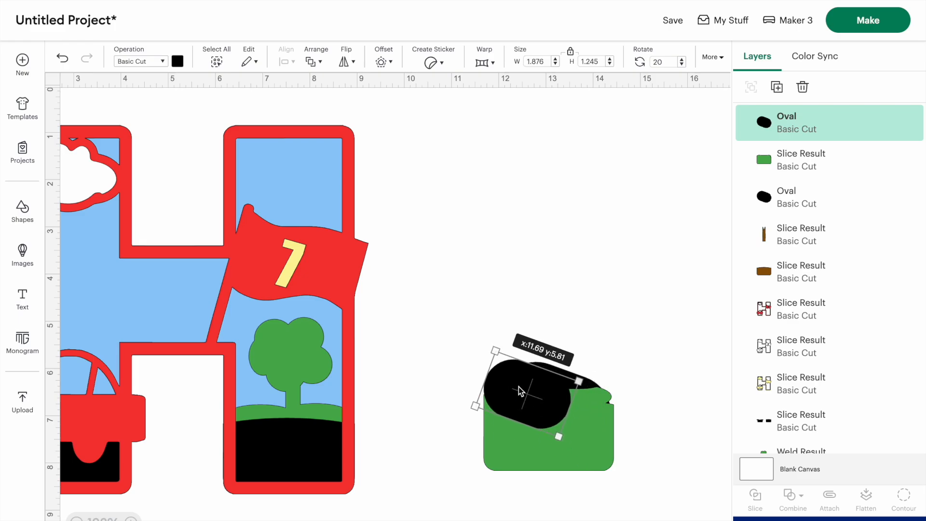
Weld the green hill and the two tilted ovals into one sloping hill and color it green
{"action": "left_click", "coordinate": [479, 310]}
{"action": "left_click_drag", "start_coordinate": [473, 320], "coordinate": [663, 469]}
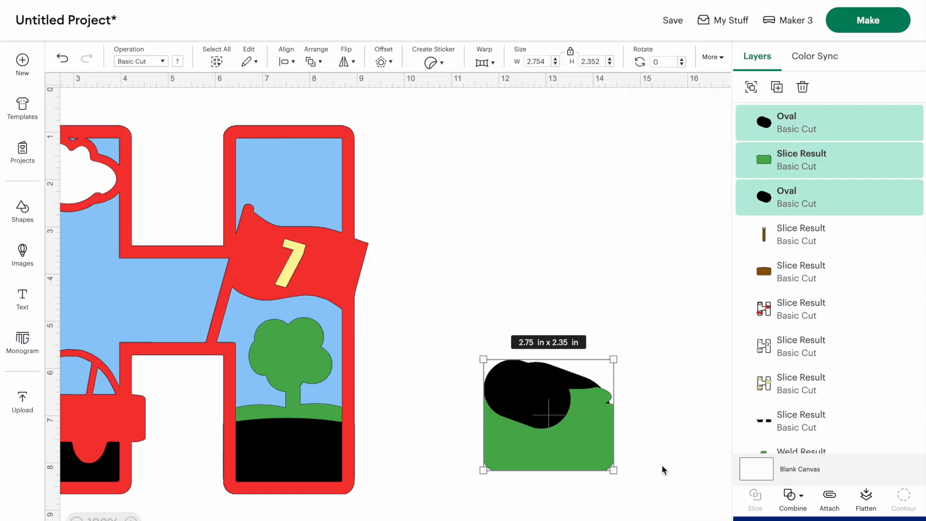
{"action": "left_click", "coordinate": [792, 495]}
{"action": "left_click", "coordinate": [814, 355]}
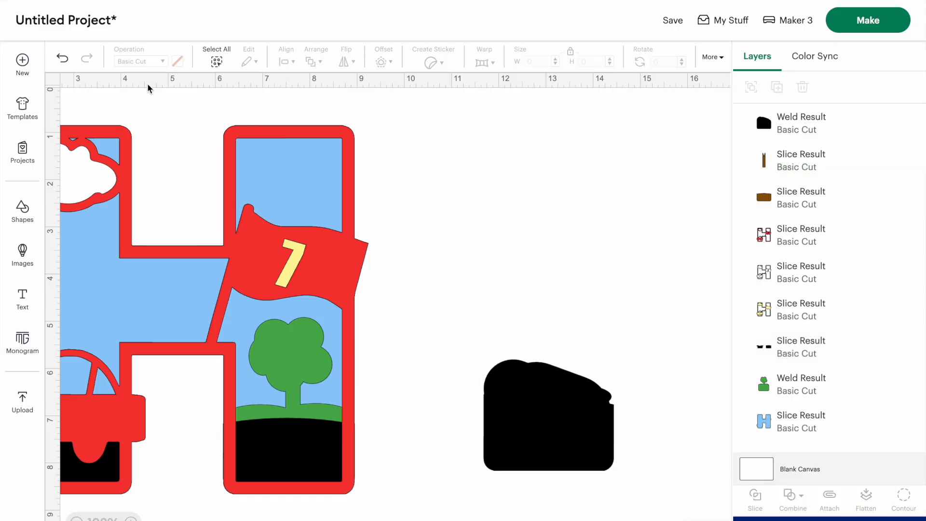
{"action": "left_click", "coordinate": [581, 416]}
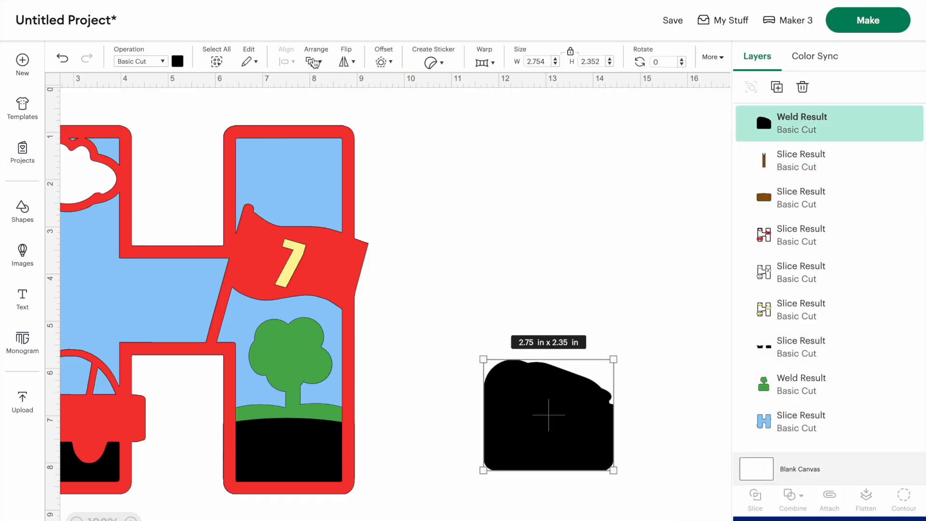
{"action": "left_click", "coordinate": [177, 62]}
{"action": "left_click", "coordinate": [207, 116]}
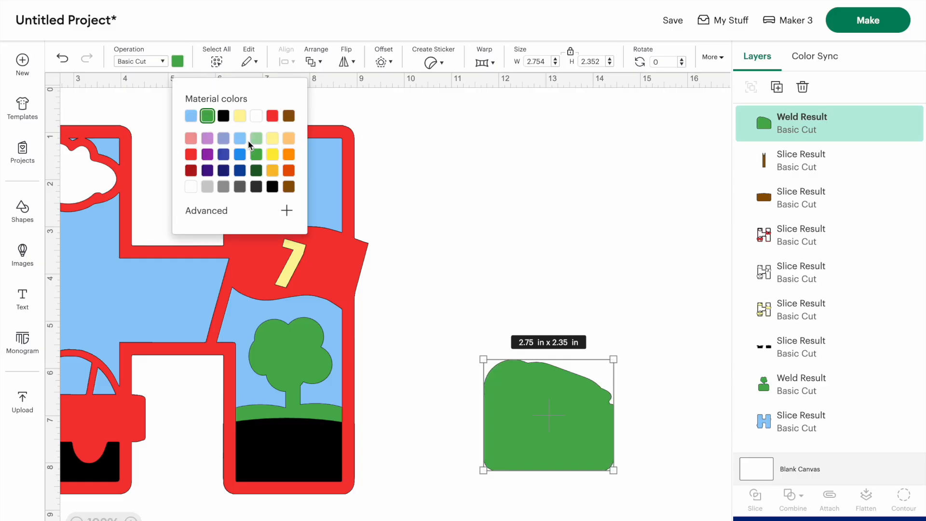
{"action": "left_click", "coordinate": [534, 405]}
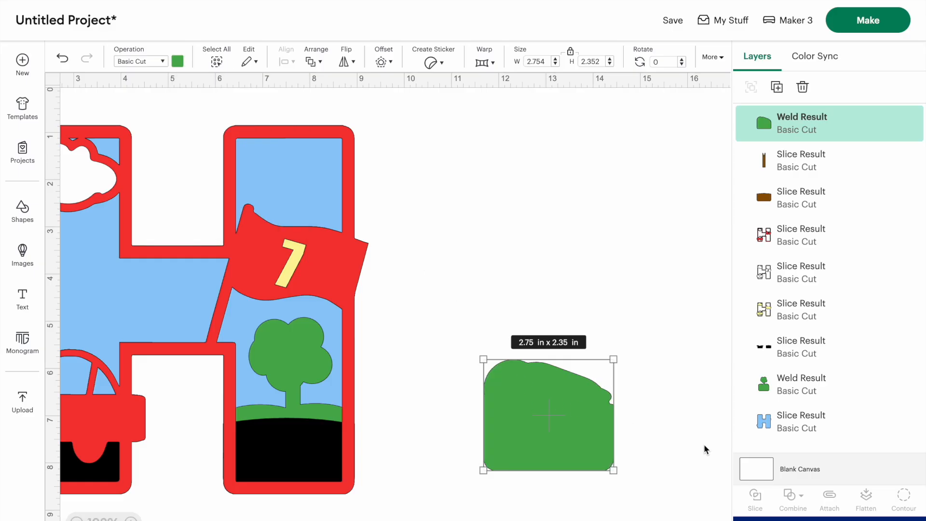
Fit the green hill over the H's lower left leg at about 2.71 x 2.86 in and order it behind the car and black ground
{"action": "scroll", "coordinate": [635, 443], "scroll_direction": "left", "scroll_amount": 5}
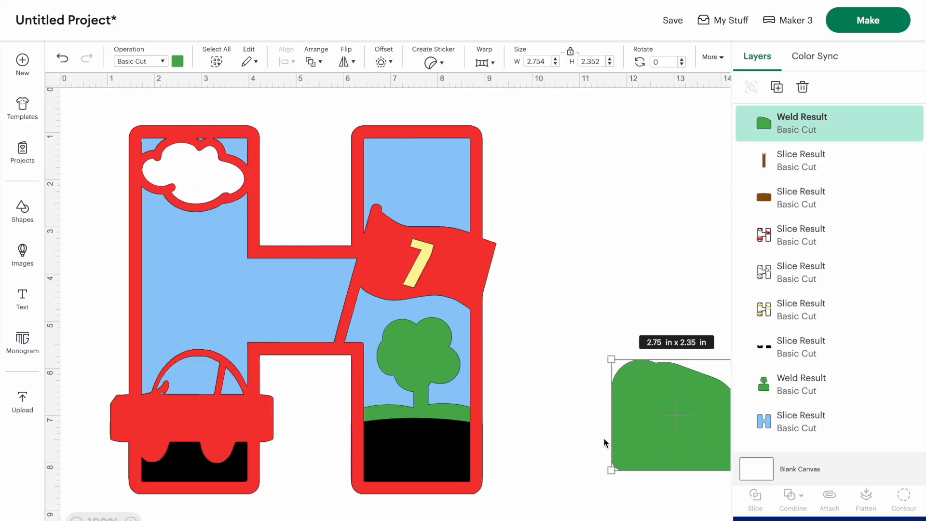
{"action": "left_click_drag", "start_coordinate": [647, 413], "coordinate": [195, 438]}
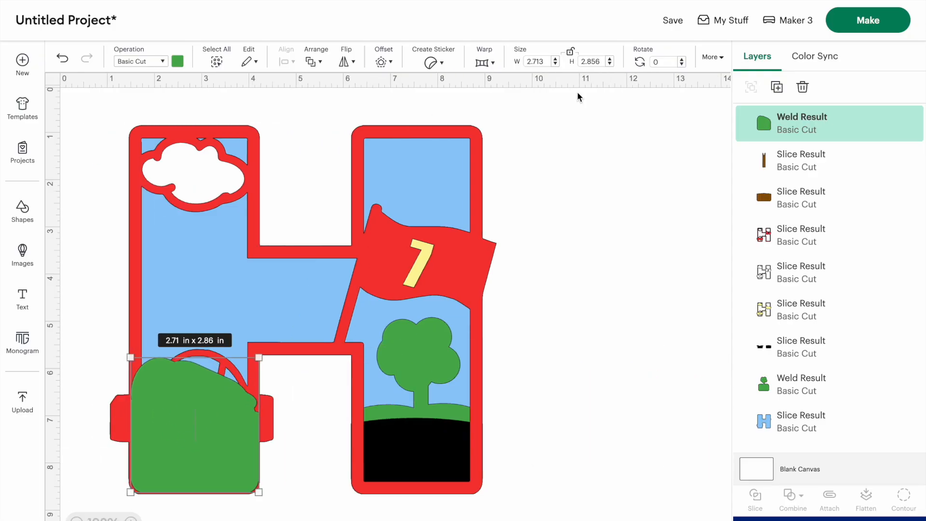
{"action": "left_click_drag", "start_coordinate": [758, 126], "coordinate": [759, 329]}
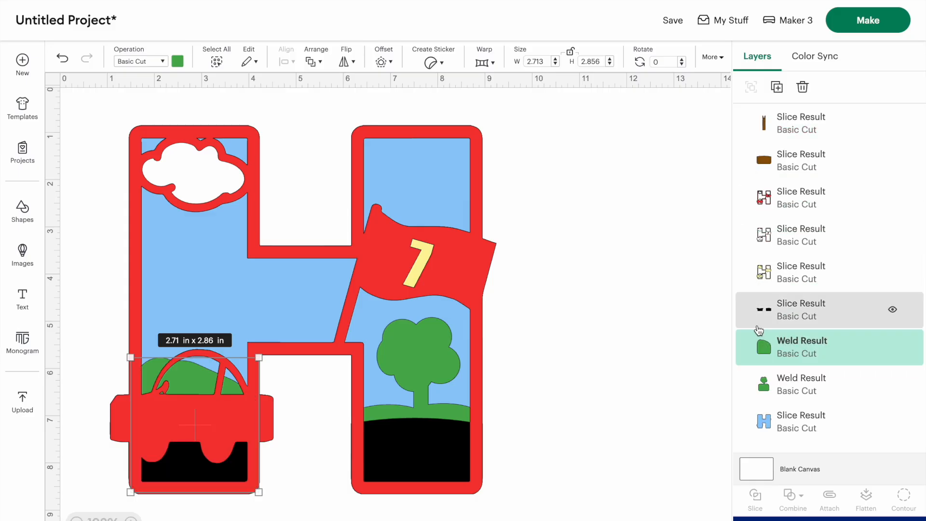
{"action": "left_click", "coordinate": [598, 311]}
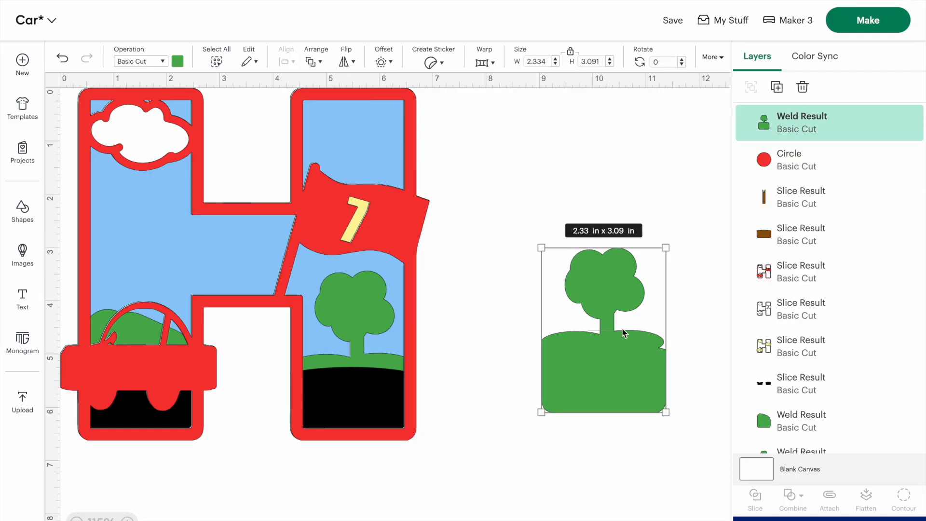
Send the spare green tree to the back and place the 0.2 in red circle on its crown
{"action": "right_click", "coordinate": [625, 333]}
{"action": "left_click", "coordinate": [675, 258]}
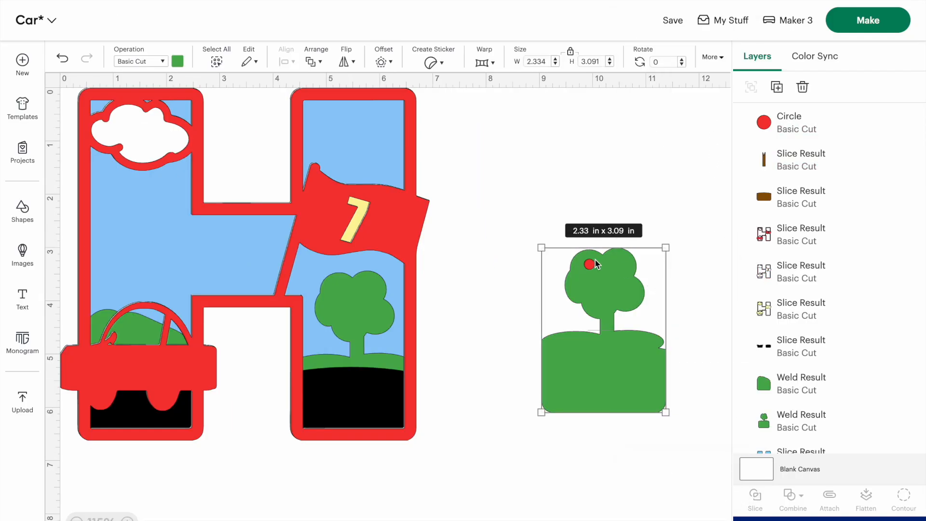
{"action": "left_click_drag", "start_coordinate": [599, 264], "coordinate": [552, 212]}
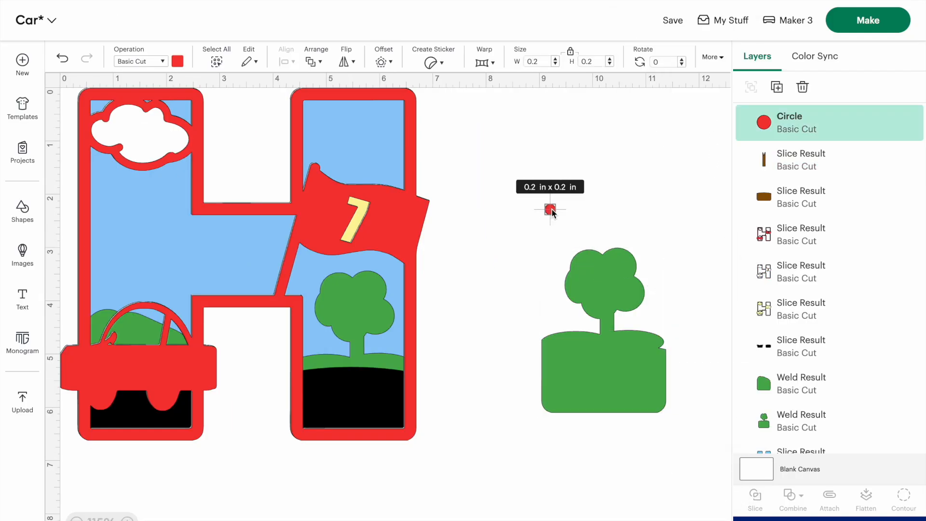
{"action": "left_click", "coordinate": [590, 320]}
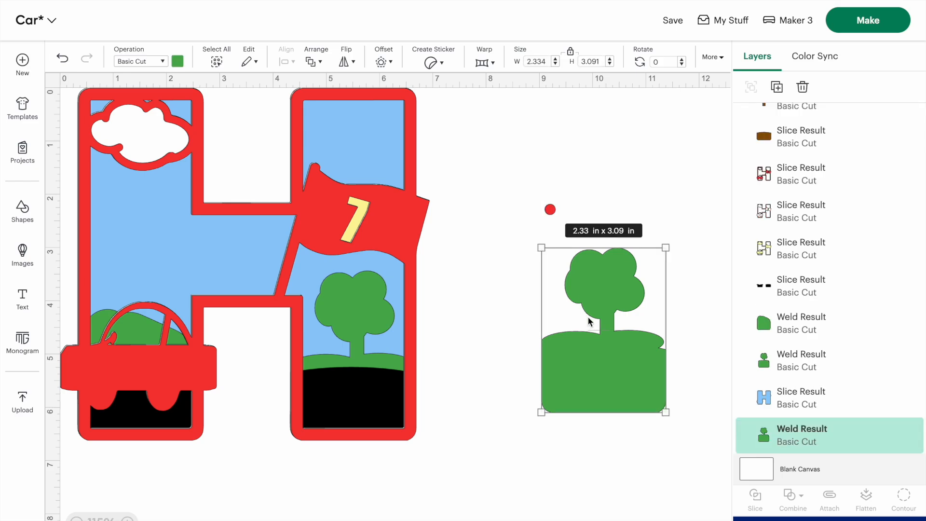
{"action": "left_click_drag", "start_coordinate": [550, 208], "coordinate": [586, 264]}
Duplicate the 0.2 in red circle seven times
{"action": "left_click", "coordinate": [776, 94]}
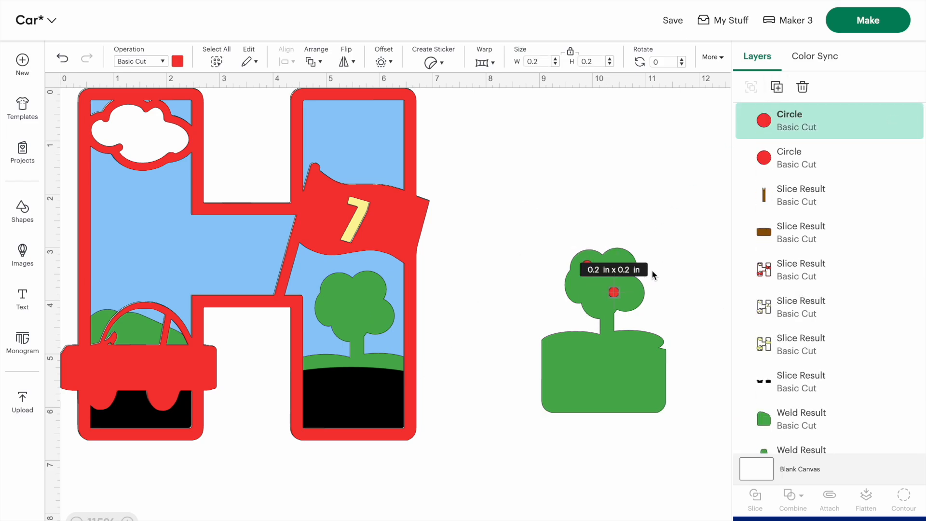
{"action": "left_click", "coordinate": [776, 86]}
{"action": "left_click", "coordinate": [776, 87]}
{"action": "left_click", "coordinate": [777, 87]}
{"action": "left_click", "coordinate": [776, 87]}
{"action": "left_click", "coordinate": [777, 86]}
{"action": "left_click", "coordinate": [776, 87]}
Spread the duplicated red circles across the spare tree's crown as apples
{"action": "left_click_drag", "start_coordinate": [613, 292], "coordinate": [615, 260]}
{"action": "left_click_drag", "start_coordinate": [639, 319], "coordinate": [581, 290]}
{"action": "left_click_drag", "start_coordinate": [667, 346], "coordinate": [604, 278]}
{"action": "left_click_drag", "start_coordinate": [700, 375], "coordinate": [631, 294]}
{"action": "left_click_drag", "start_coordinate": [719, 399], "coordinate": [608, 302]}
{"action": "scroll", "coordinate": [706, 414], "scroll_direction": "right", "scroll_amount": 2}
{"action": "left_click_drag", "start_coordinate": [708, 424], "coordinate": [583, 277]}
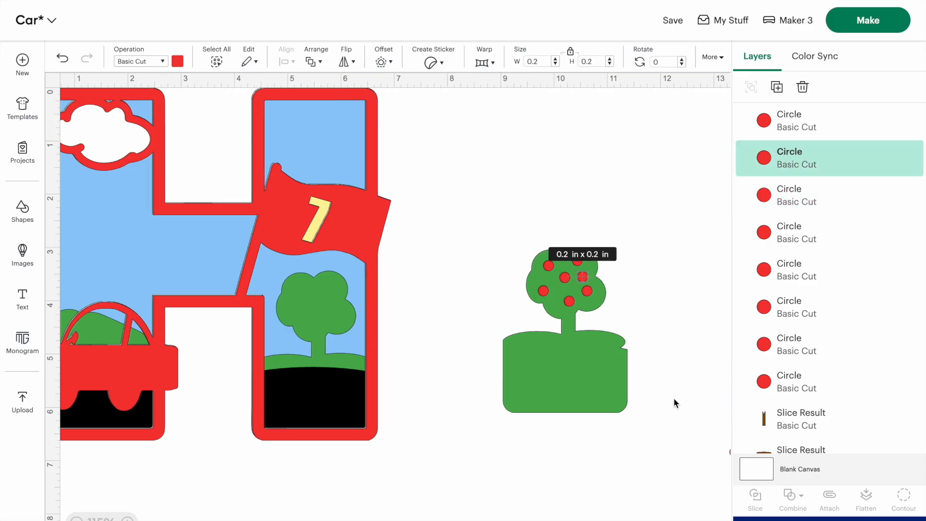
{"action": "scroll", "coordinate": [685, 424], "scroll_direction": "right", "scroll_amount": 2}
{"action": "left_click_drag", "start_coordinate": [703, 453], "coordinate": [520, 295]}
Move the spare tree and its apples aside together and pull the green tree away from the red circles
{"action": "left_click_drag", "start_coordinate": [462, 218], "coordinate": [595, 414]}
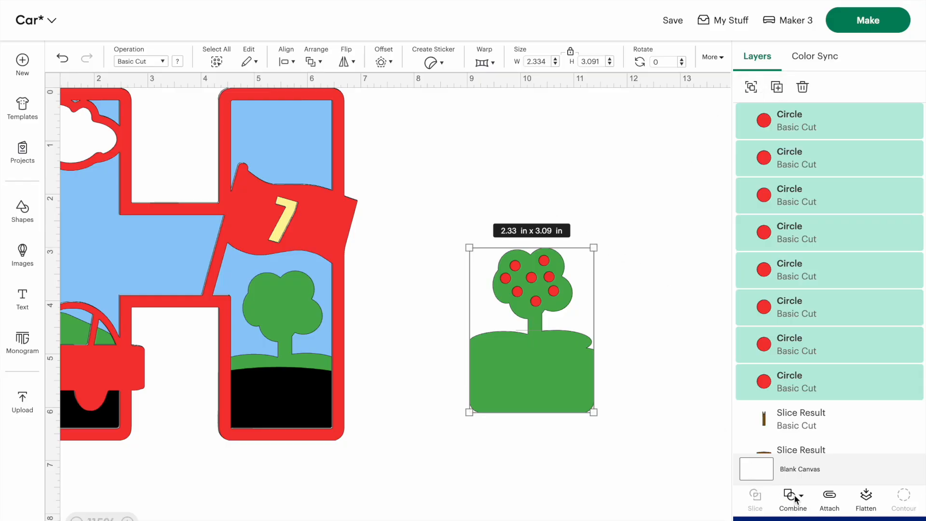
{"action": "left_click_drag", "start_coordinate": [526, 375], "coordinate": [628, 520]}
{"action": "left_click", "coordinate": [568, 428]}
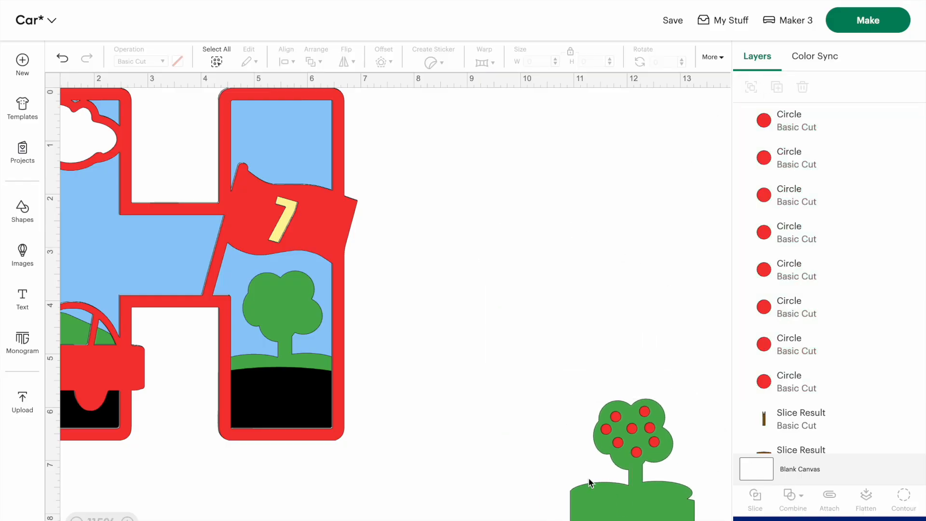
{"action": "left_click", "coordinate": [576, 431]}
{"action": "left_click_drag", "start_coordinate": [631, 434], "coordinate": [517, 158]}
Weld all the red circles into one shape and place it back on the spare tree's crown
{"action": "left_click_drag", "start_coordinate": [572, 381], "coordinate": [659, 481]}
{"action": "left_click", "coordinate": [793, 494]}
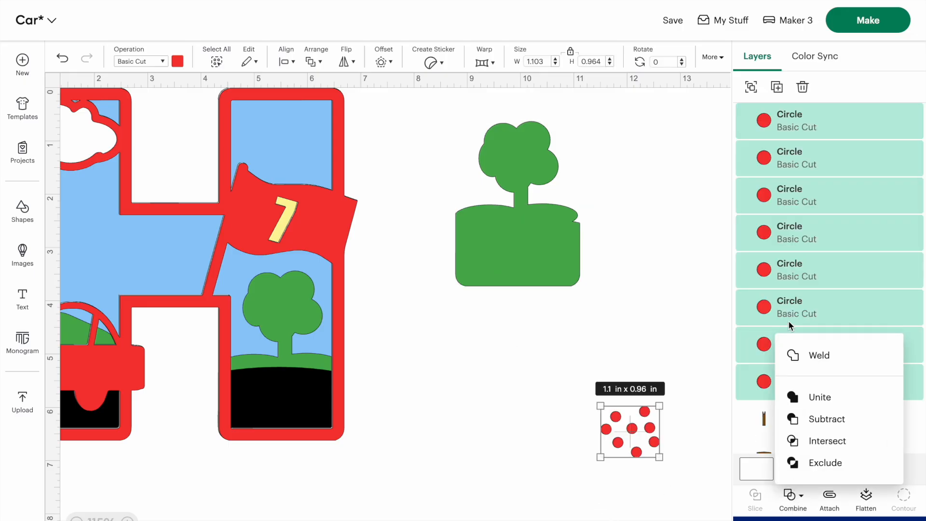
{"action": "left_click", "coordinate": [799, 355]}
{"action": "left_click_drag", "start_coordinate": [646, 442], "coordinate": [531, 166]}
{"action": "left_click_drag", "start_coordinate": [639, 374], "coordinate": [470, 91]}
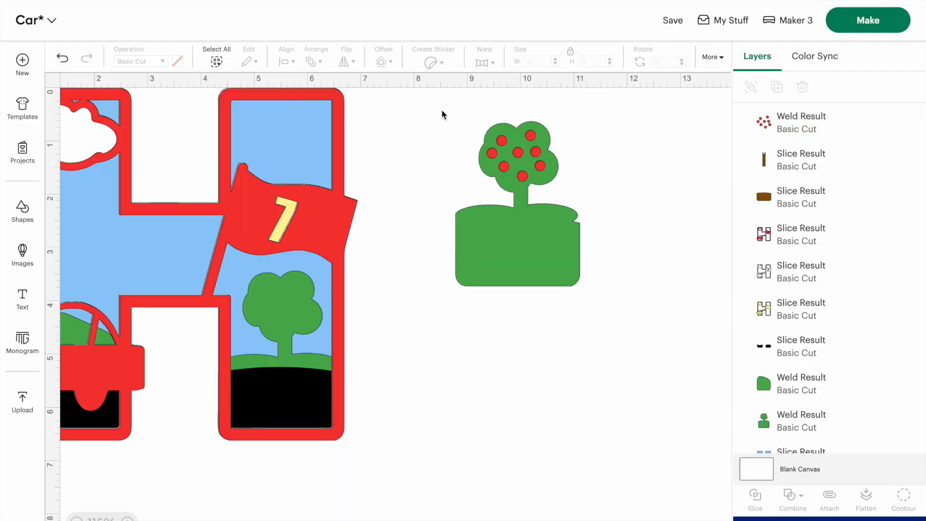
Slice the welded red apples out of the spare green tree and pull the cut tree away from the pieces
{"action": "left_click_drag", "start_coordinate": [487, 133], "coordinate": [622, 301]}
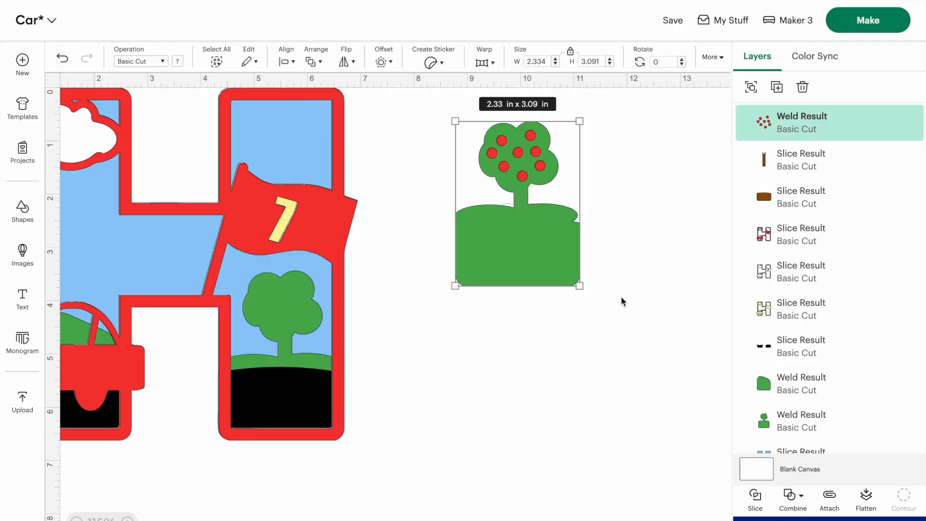
{"action": "left_click", "coordinate": [755, 497]}
{"action": "left_click_drag", "start_coordinate": [512, 256], "coordinate": [581, 426]}
{"action": "left_click_drag", "start_coordinate": [451, 116], "coordinate": [584, 183]}
{"action": "left_click", "coordinate": [505, 231]}
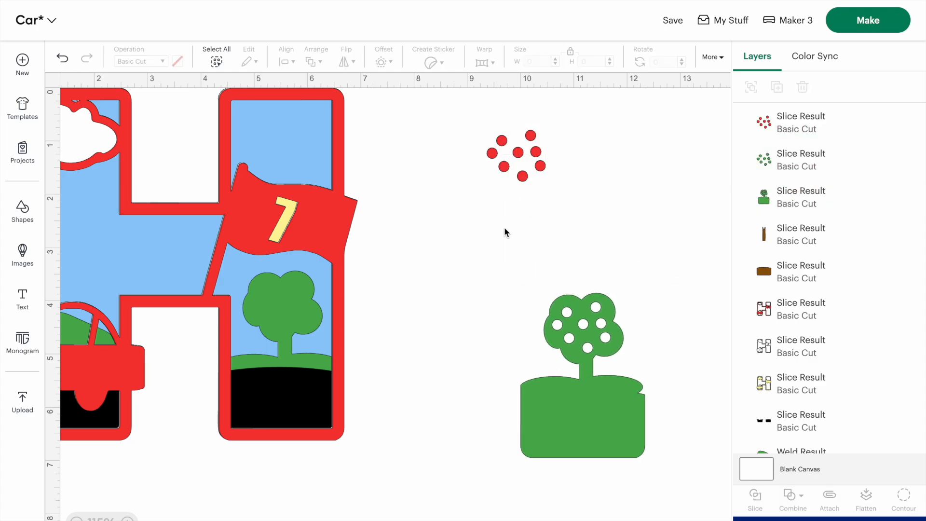
Delete the red and green circle leftovers and move the cut-out tree closer to the H
{"action": "left_click_drag", "start_coordinate": [522, 176], "coordinate": [471, 283]}
{"action": "key", "text": "Delete"}
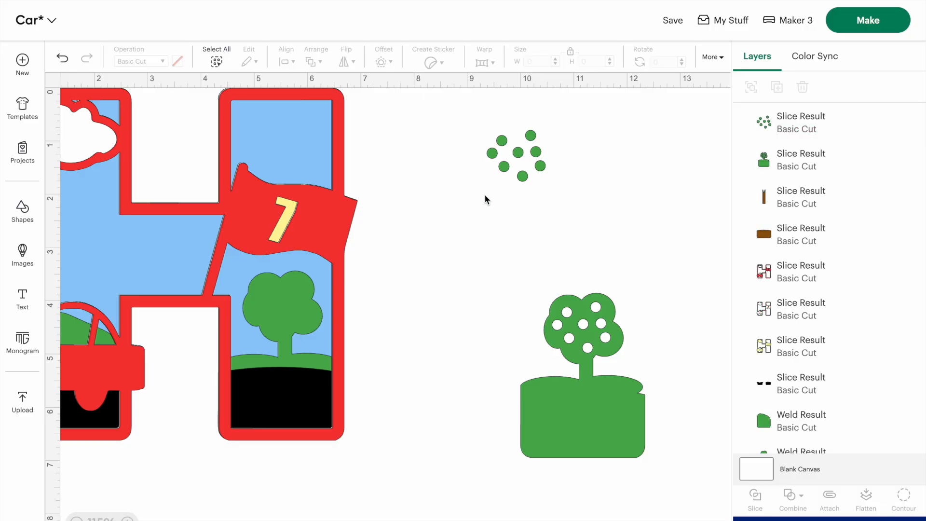
{"action": "left_click", "coordinate": [496, 166]}
{"action": "key", "text": "Delete"}
{"action": "left_click_drag", "start_coordinate": [572, 453], "coordinate": [544, 364]}
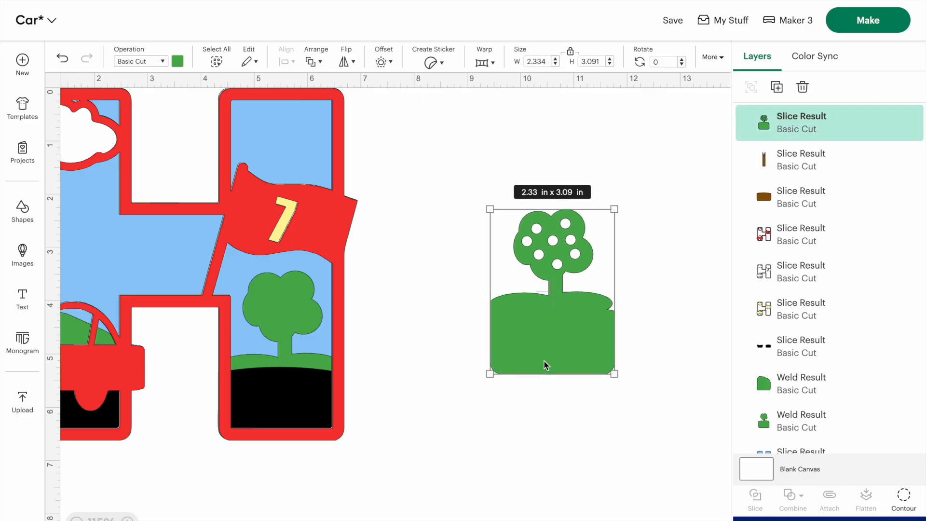
Color the original tree layer inside the H red
{"action": "left_click", "coordinate": [775, 421]}
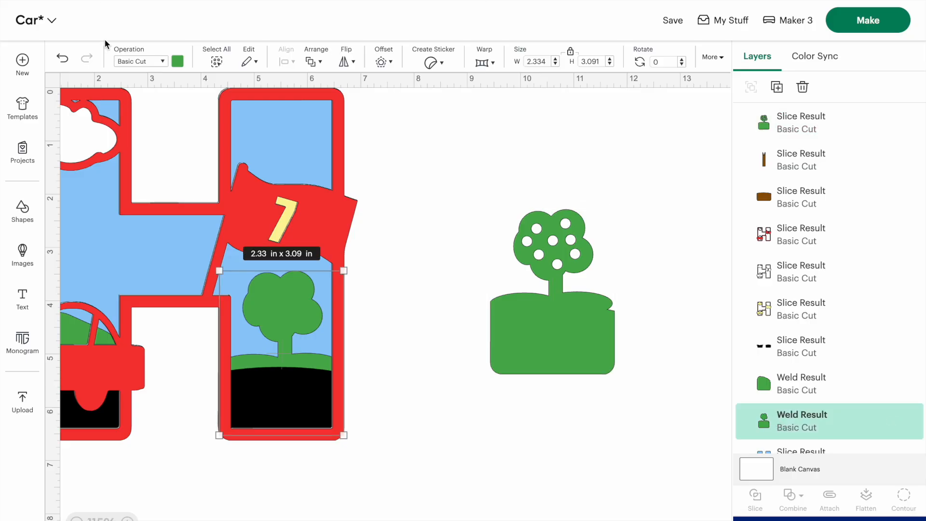
{"action": "left_click", "coordinate": [177, 62]}
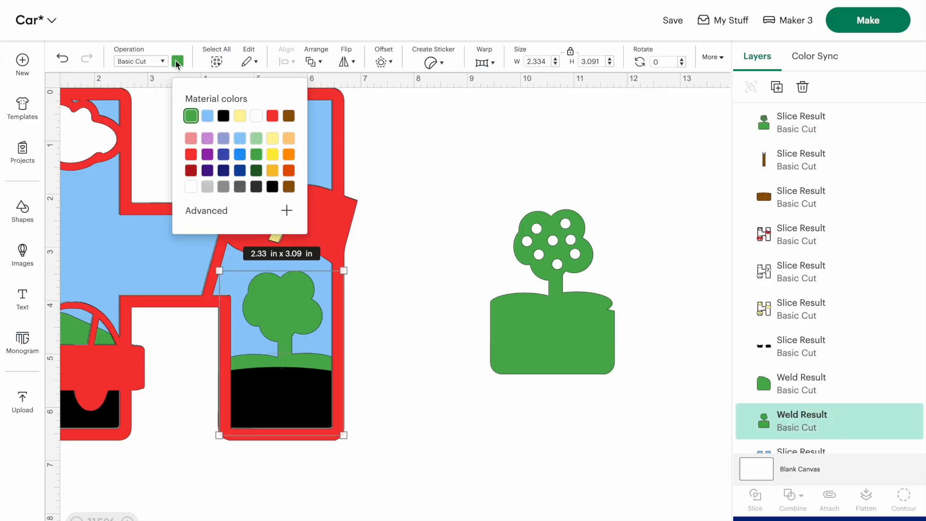
{"action": "left_click", "coordinate": [272, 116]}
{"action": "left_click", "coordinate": [455, 154]}
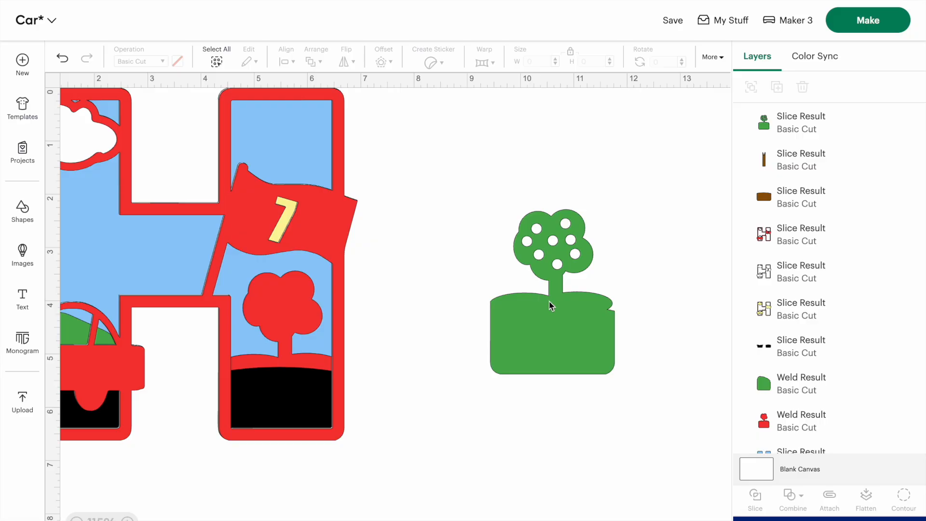
Align the cut-out green tree over the red tree in the H and order it directly above the red tree layer
{"action": "left_click_drag", "start_coordinate": [549, 313], "coordinate": [280, 381]}
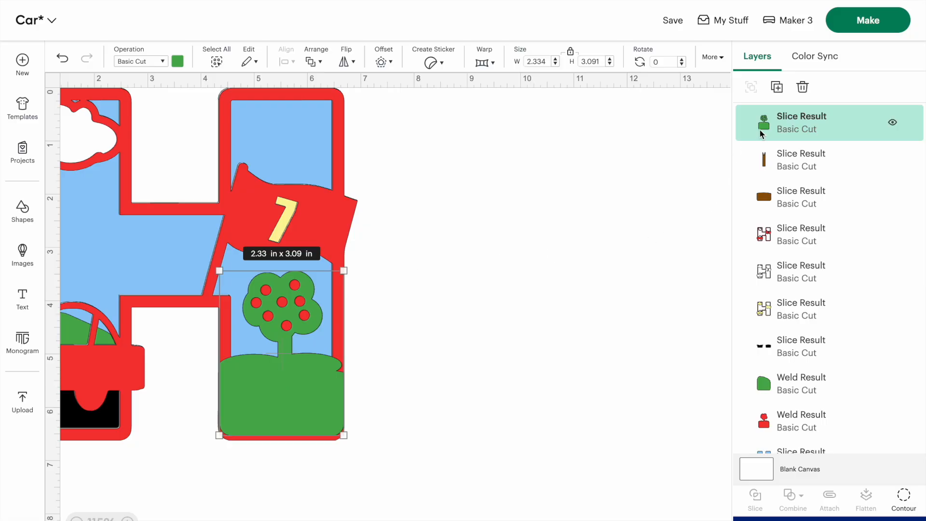
{"action": "left_click_drag", "start_coordinate": [759, 129], "coordinate": [759, 365]}
{"action": "left_click", "coordinate": [541, 368]}
{"action": "scroll", "coordinate": [541, 367], "scroll_direction": "left", "scroll_amount": 3}
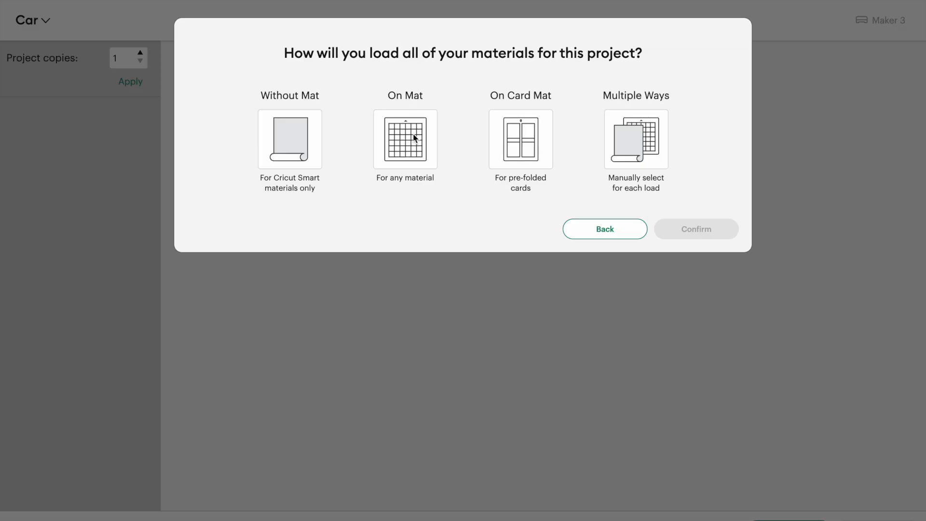
Set the project to cut on 12 in x 12 in mats, check the mat previews, and choose Heavy Cardstock - 100 lb (270 gsm) as base material
{"action": "left_click", "coordinate": [409, 141]}
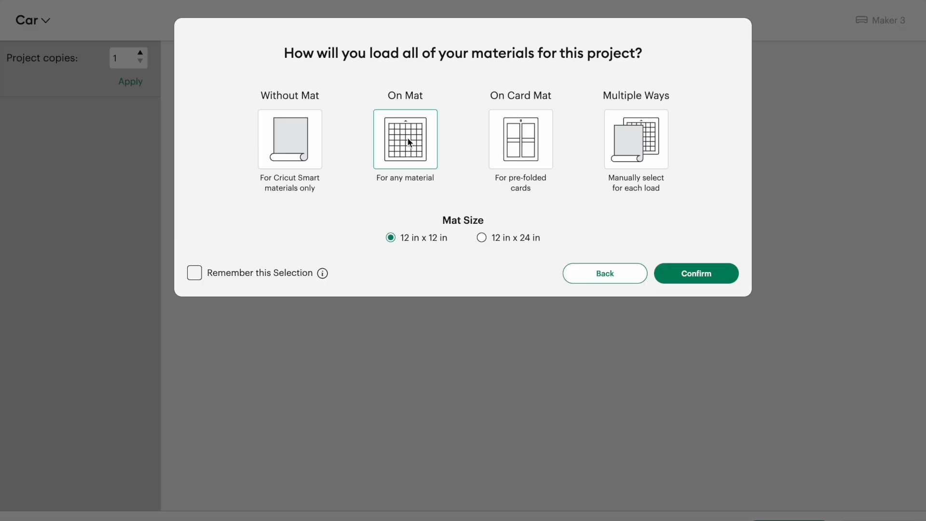
{"action": "left_click", "coordinate": [715, 279]}
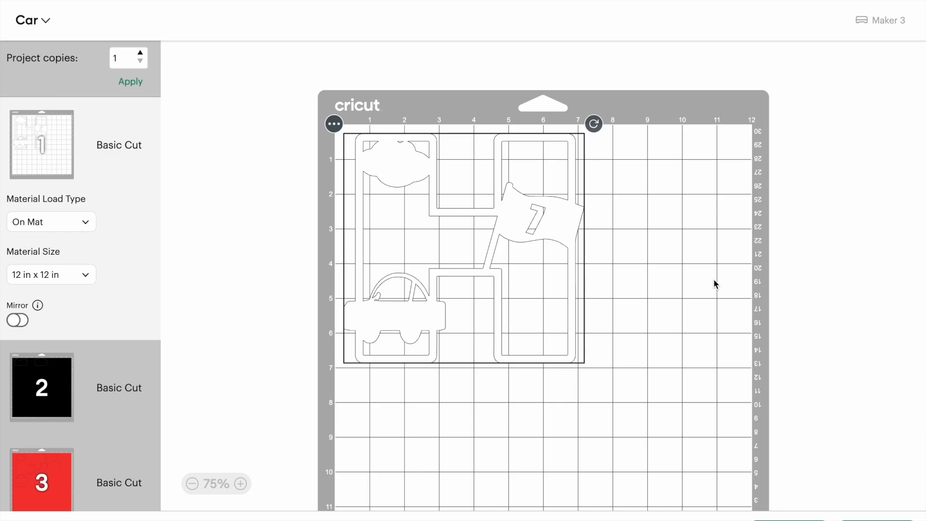
{"action": "scroll", "coordinate": [68, 296], "scroll_direction": "down", "scroll_amount": 6}
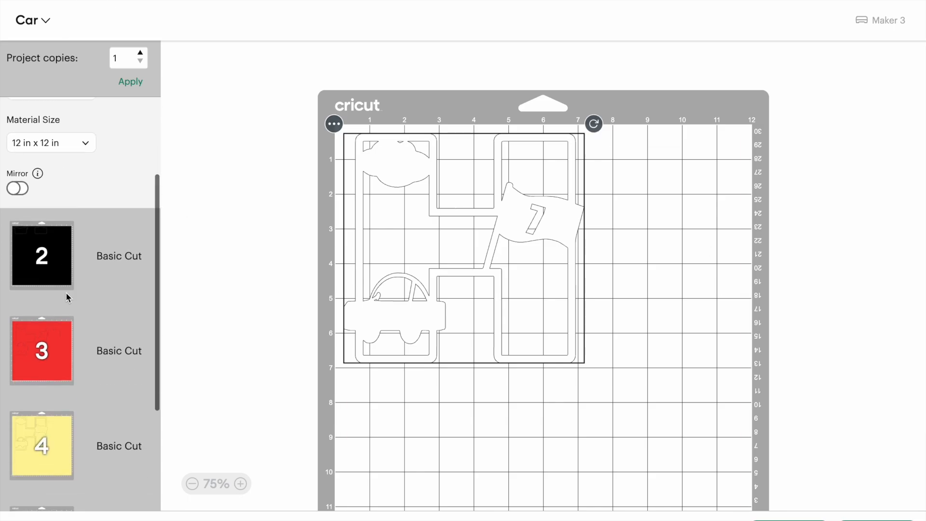
{"action": "left_click", "coordinate": [48, 466]}
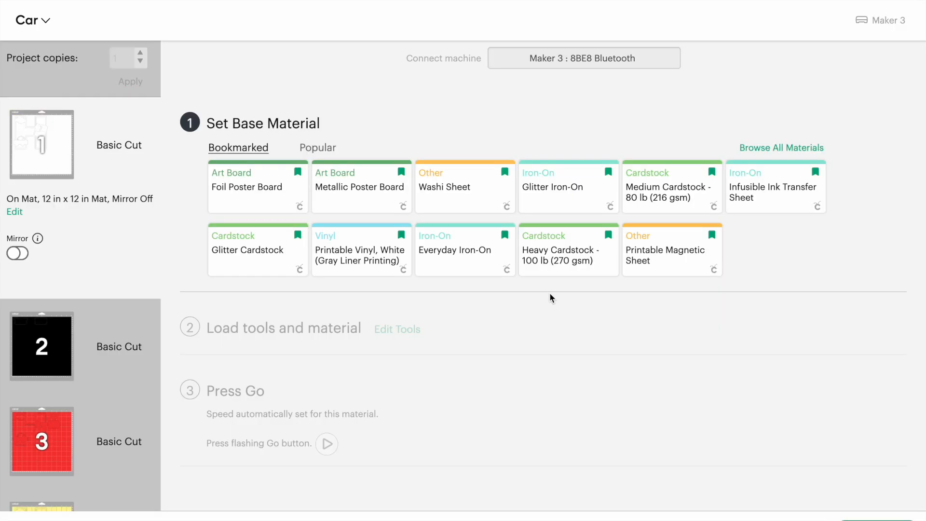
{"action": "left_click", "coordinate": [571, 251]}
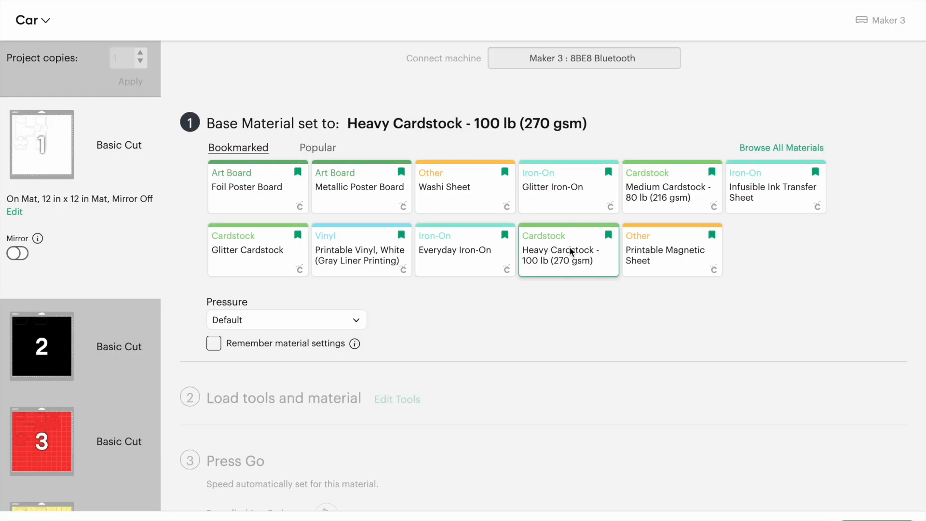